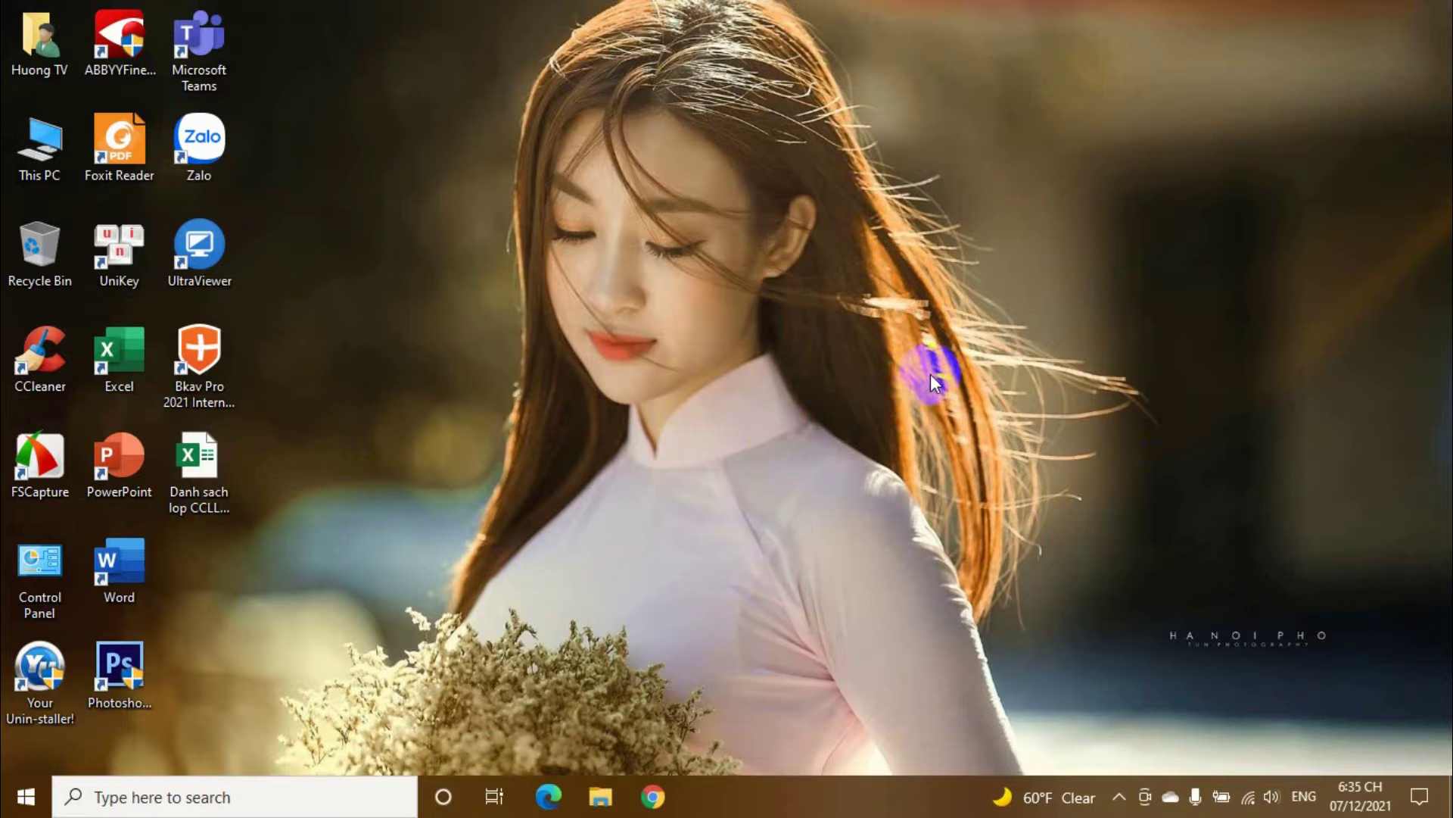
Open Danh sach lop CCLLCT B22-21.xlsx, return to row 1, and show the Page Layout options.
double_click(220, 462)
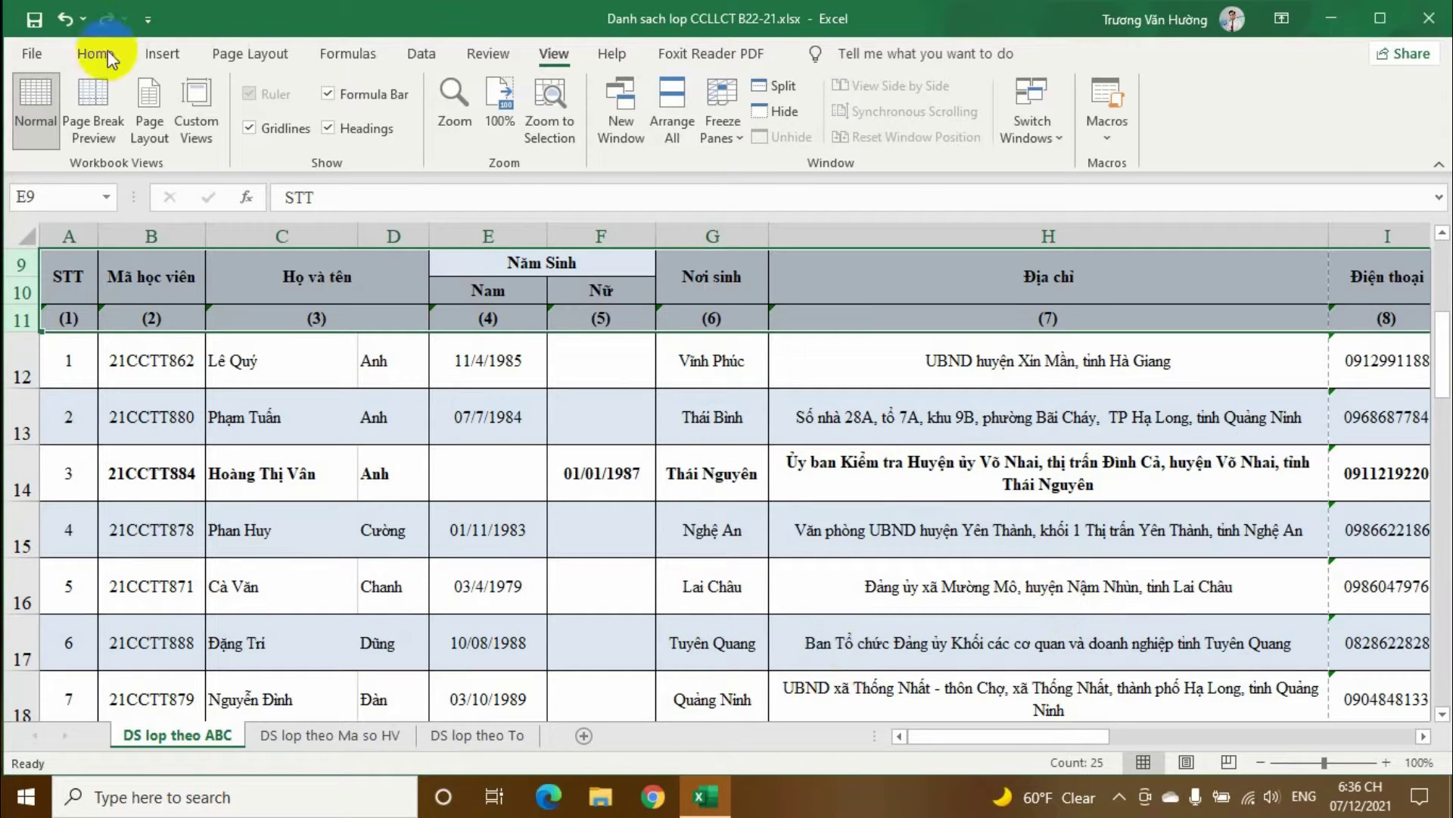
scroll(937, 646, "up", 2)
scroll(1209, 685, "up", 1)
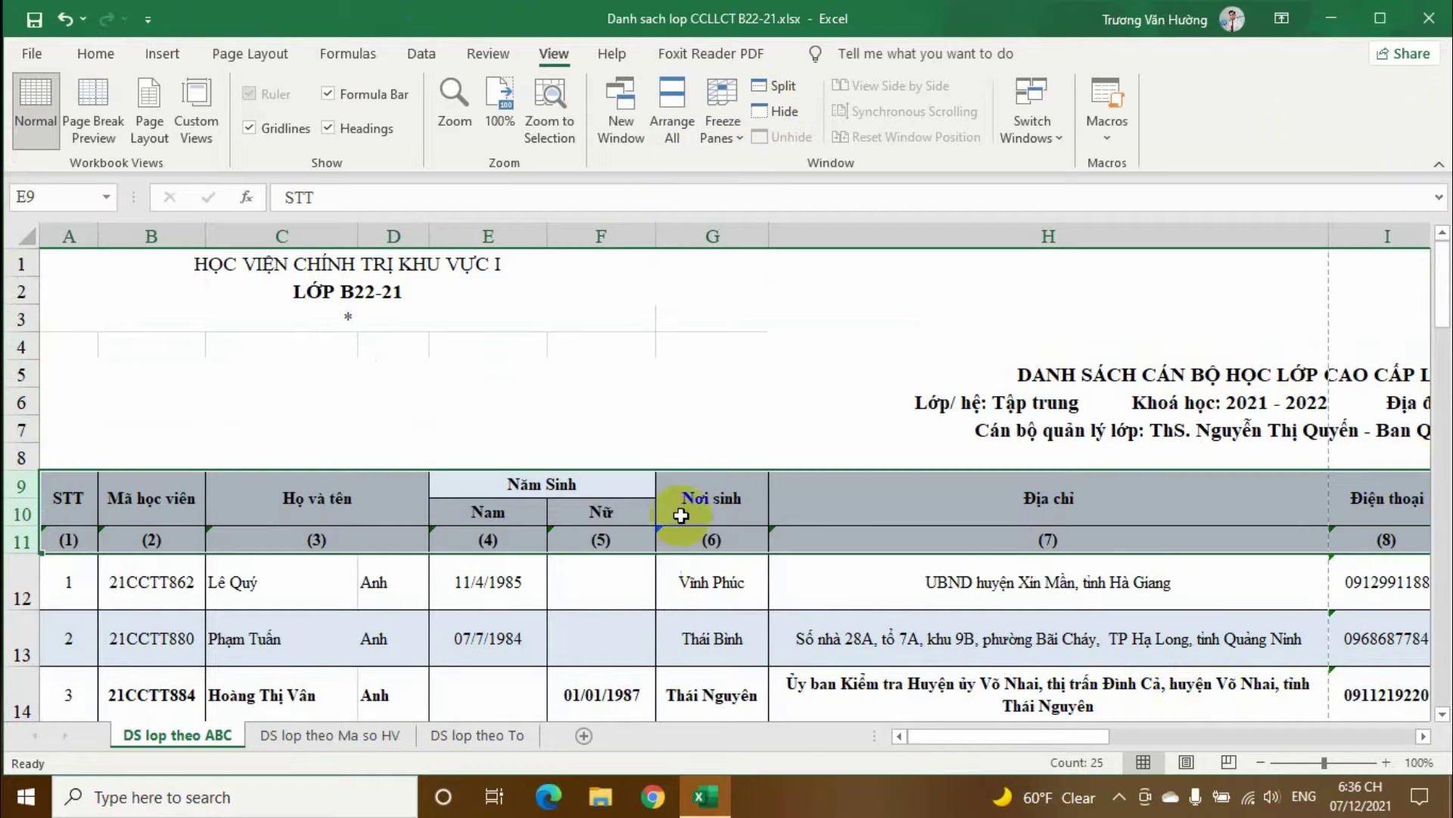
left_click(267, 54)
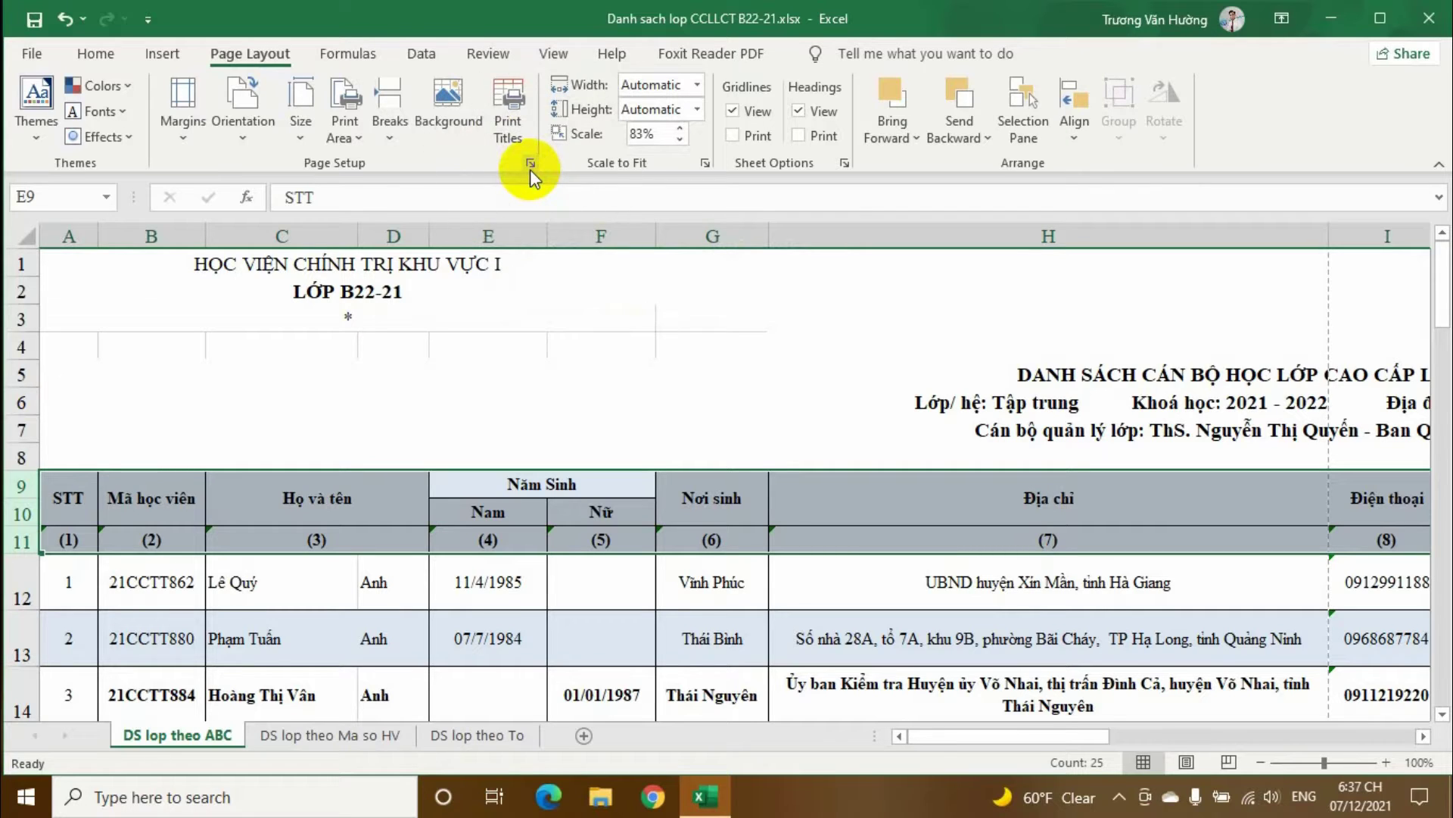
In Page Setup's Sheet settings, start picking the rows to repeat at top.
left_click(530, 163)
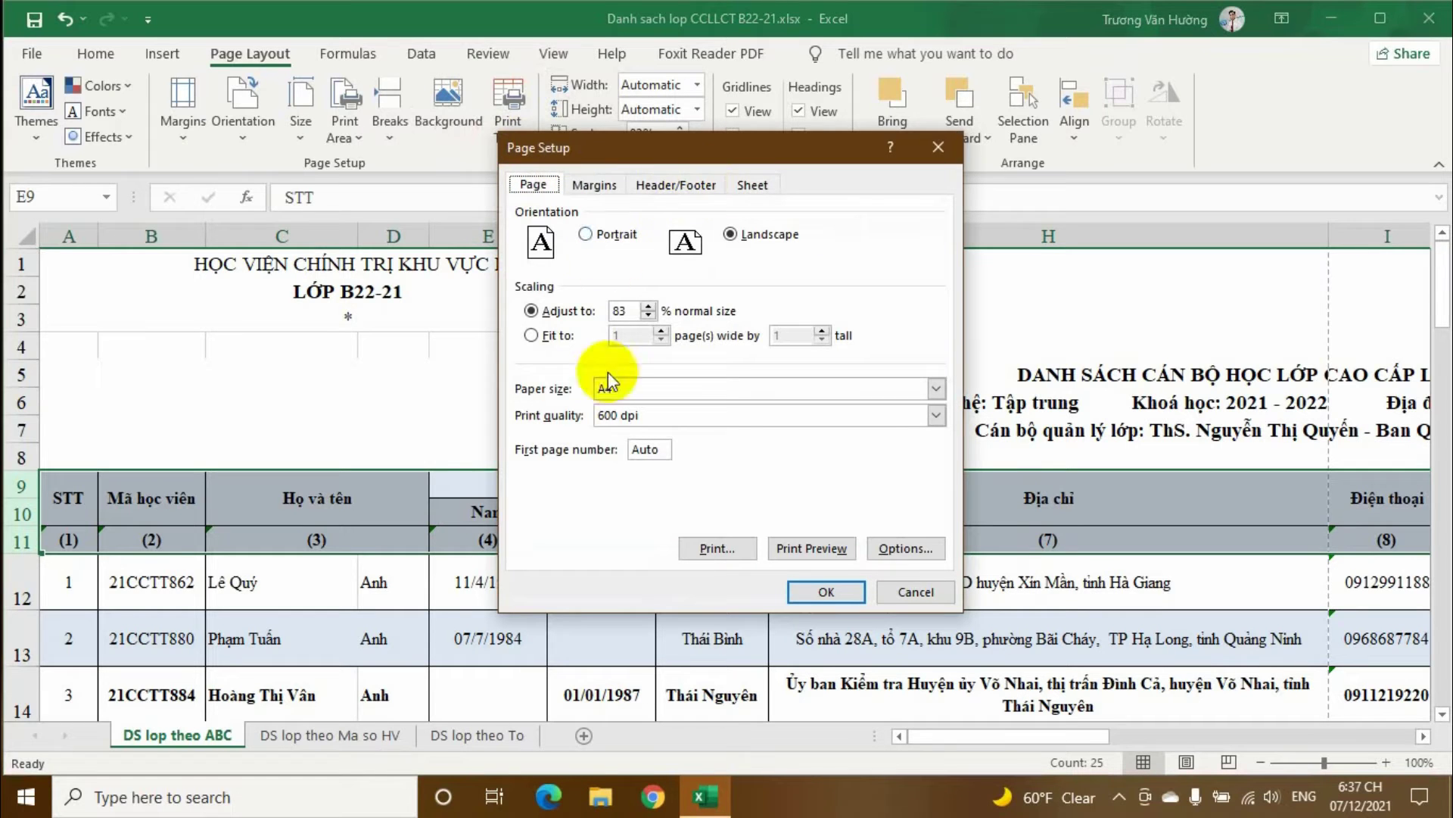
left_click(757, 185)
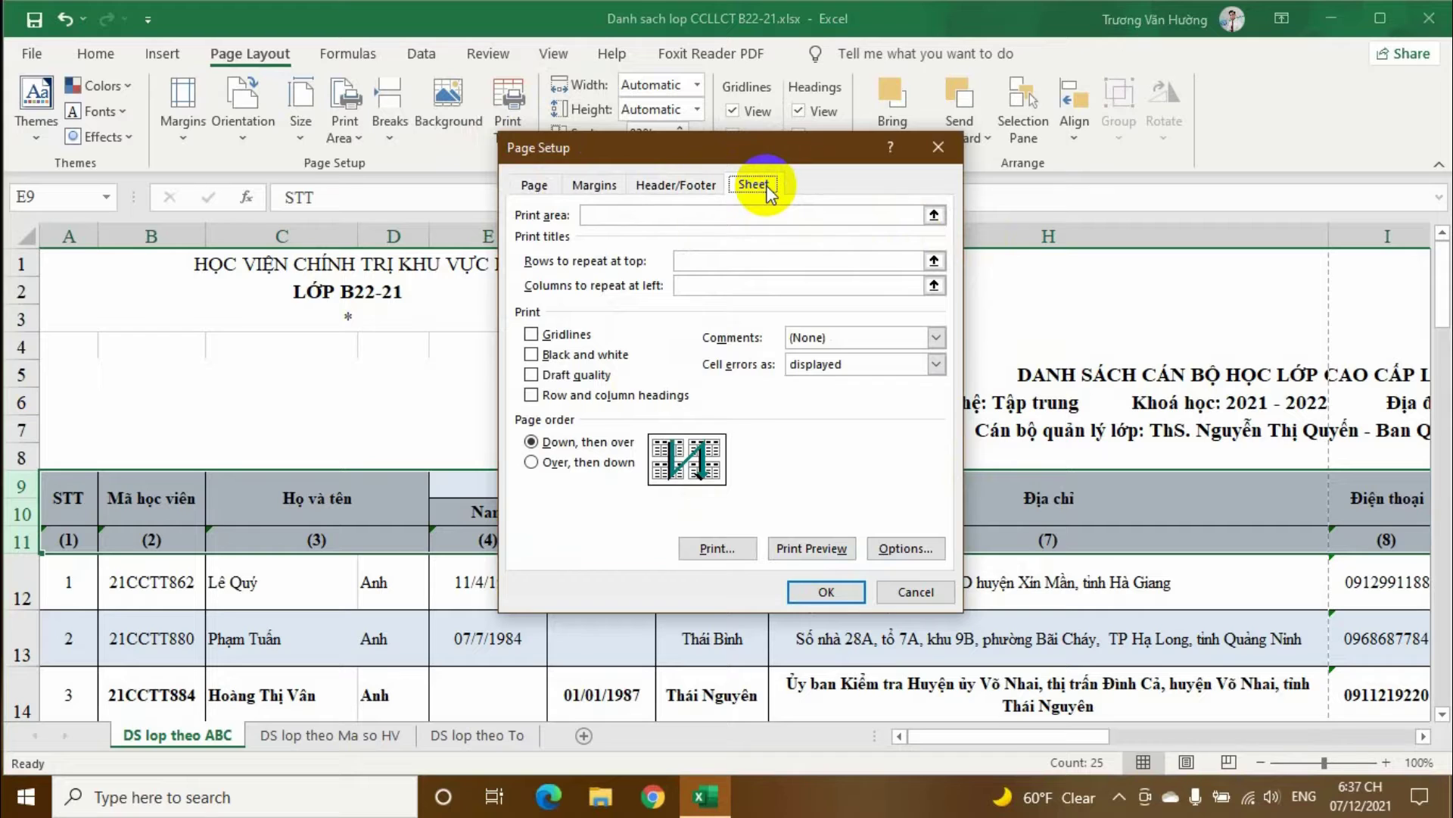
left_click(561, 273)
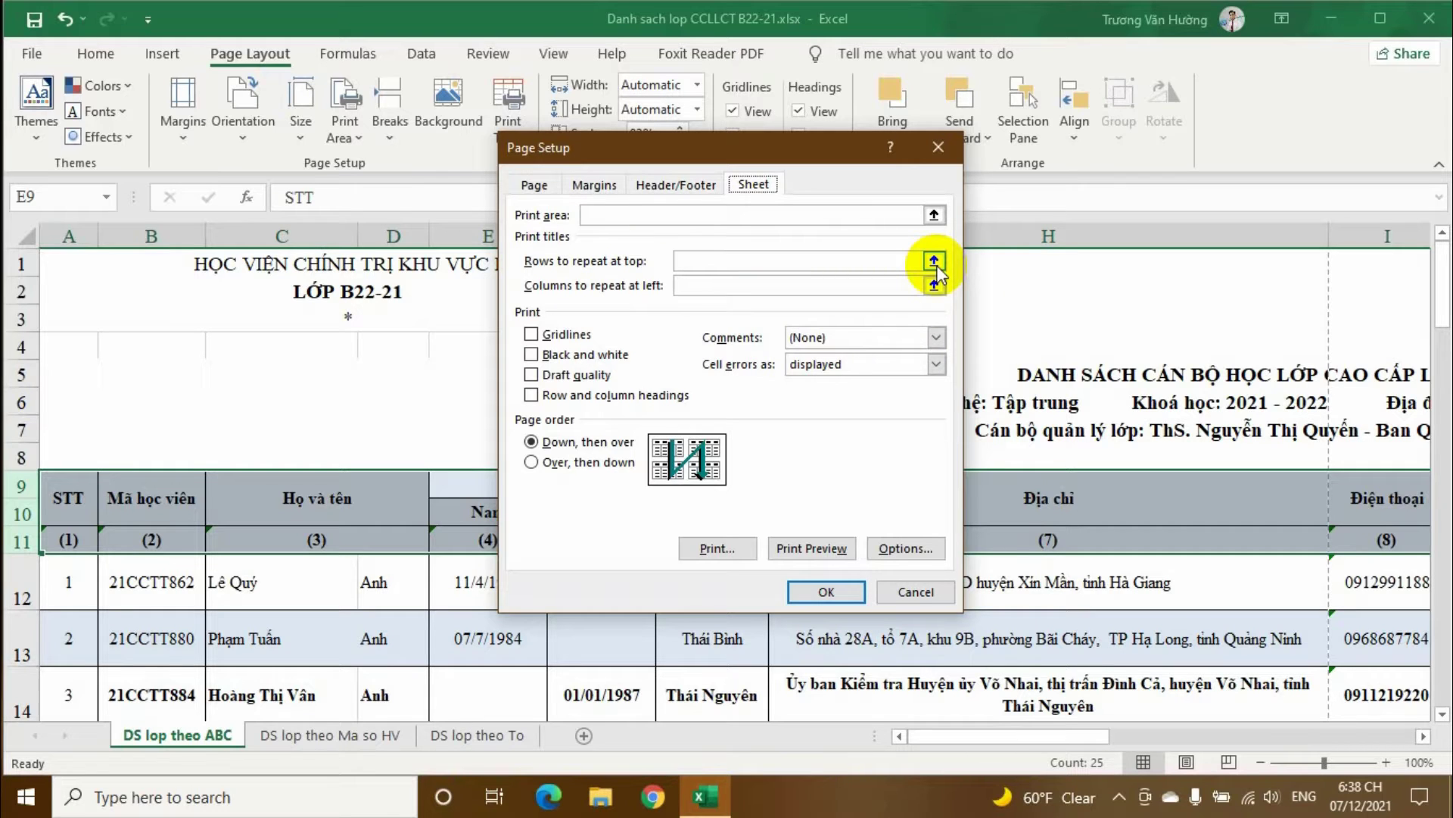
left_click(935, 263)
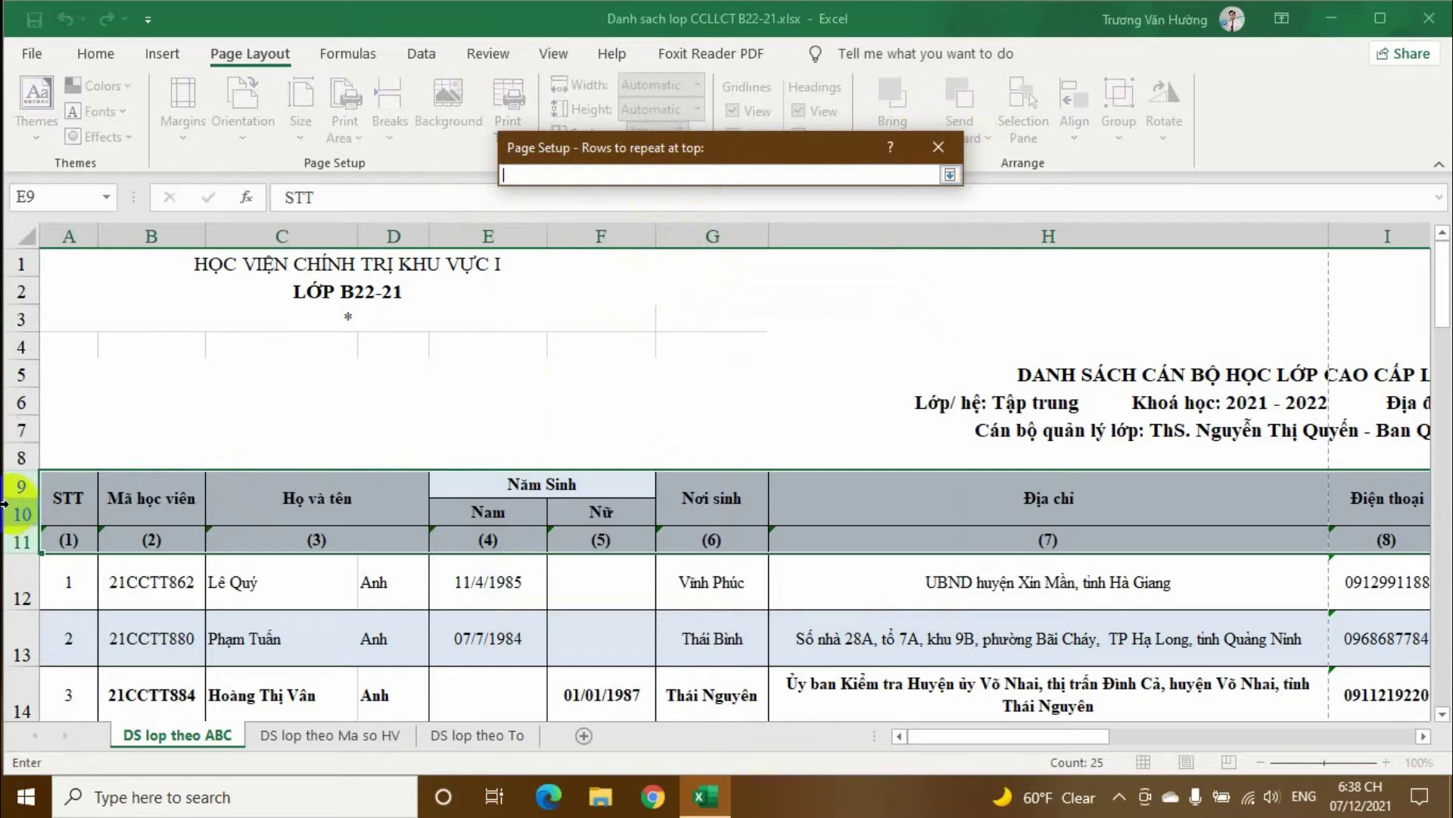
Select header rows 9 to 11 so Rows to repeat at top reads $9:$11.
left_click(23, 481)
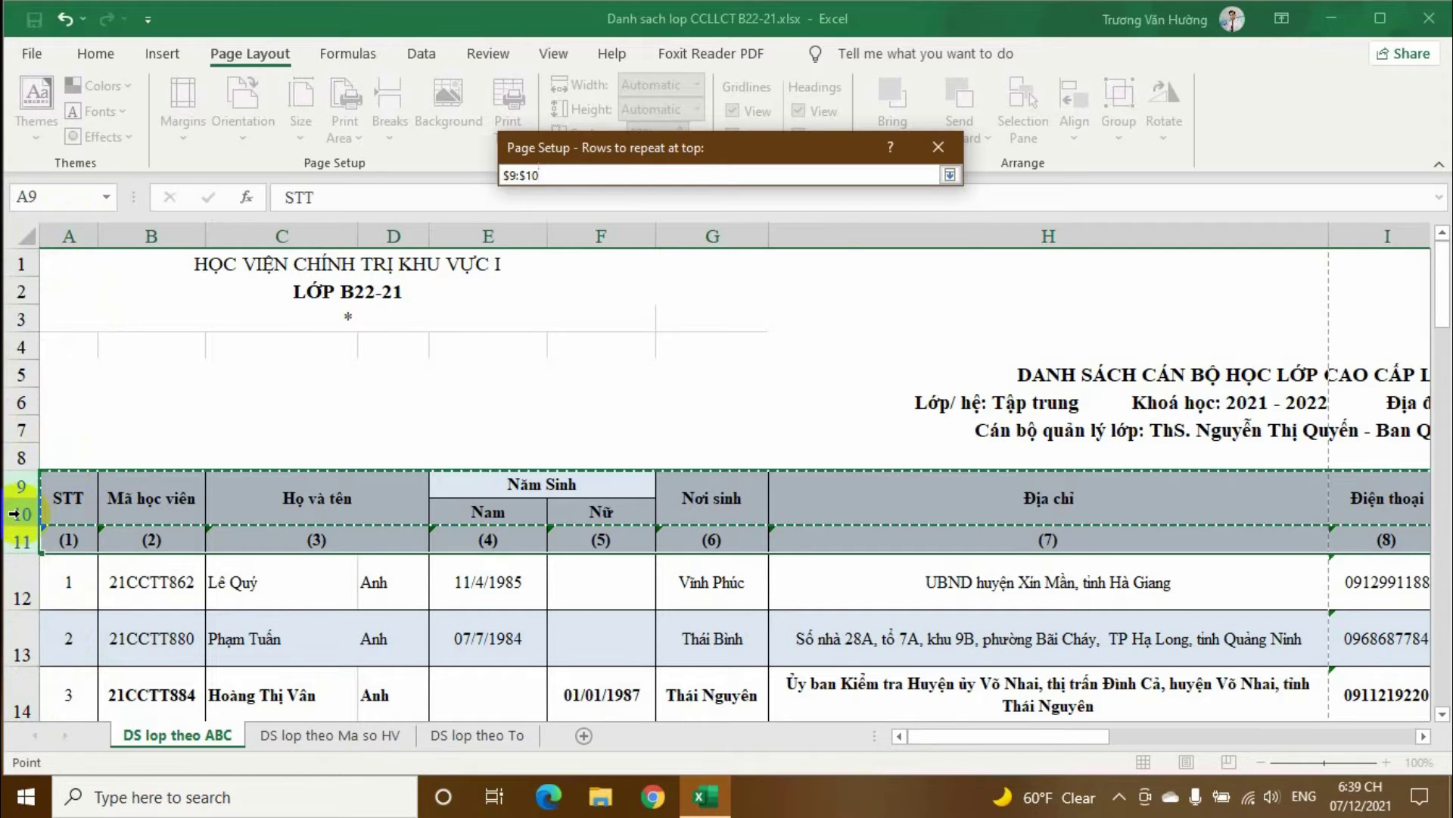
left_click(12, 542)
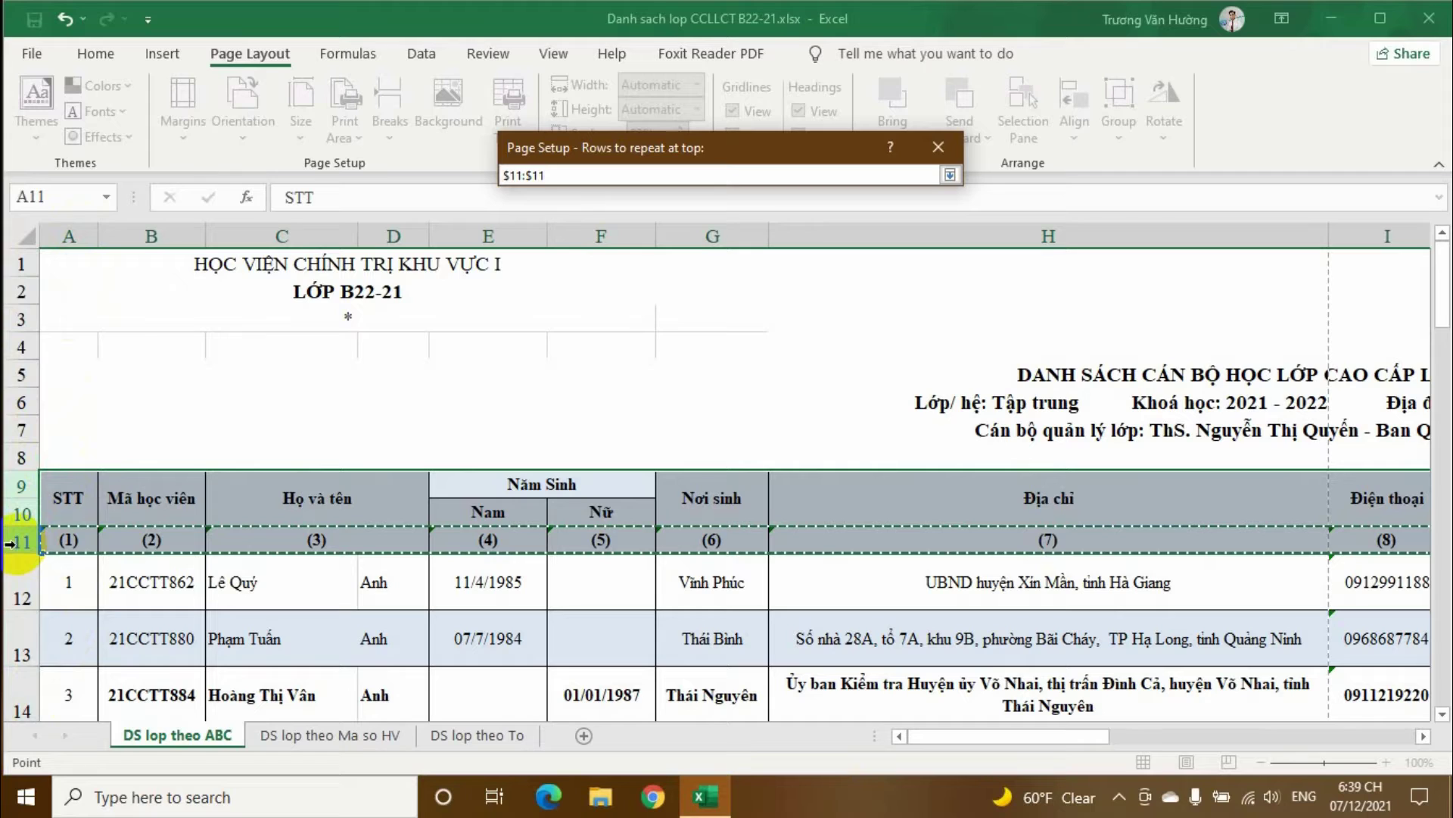
left_click(25, 349)
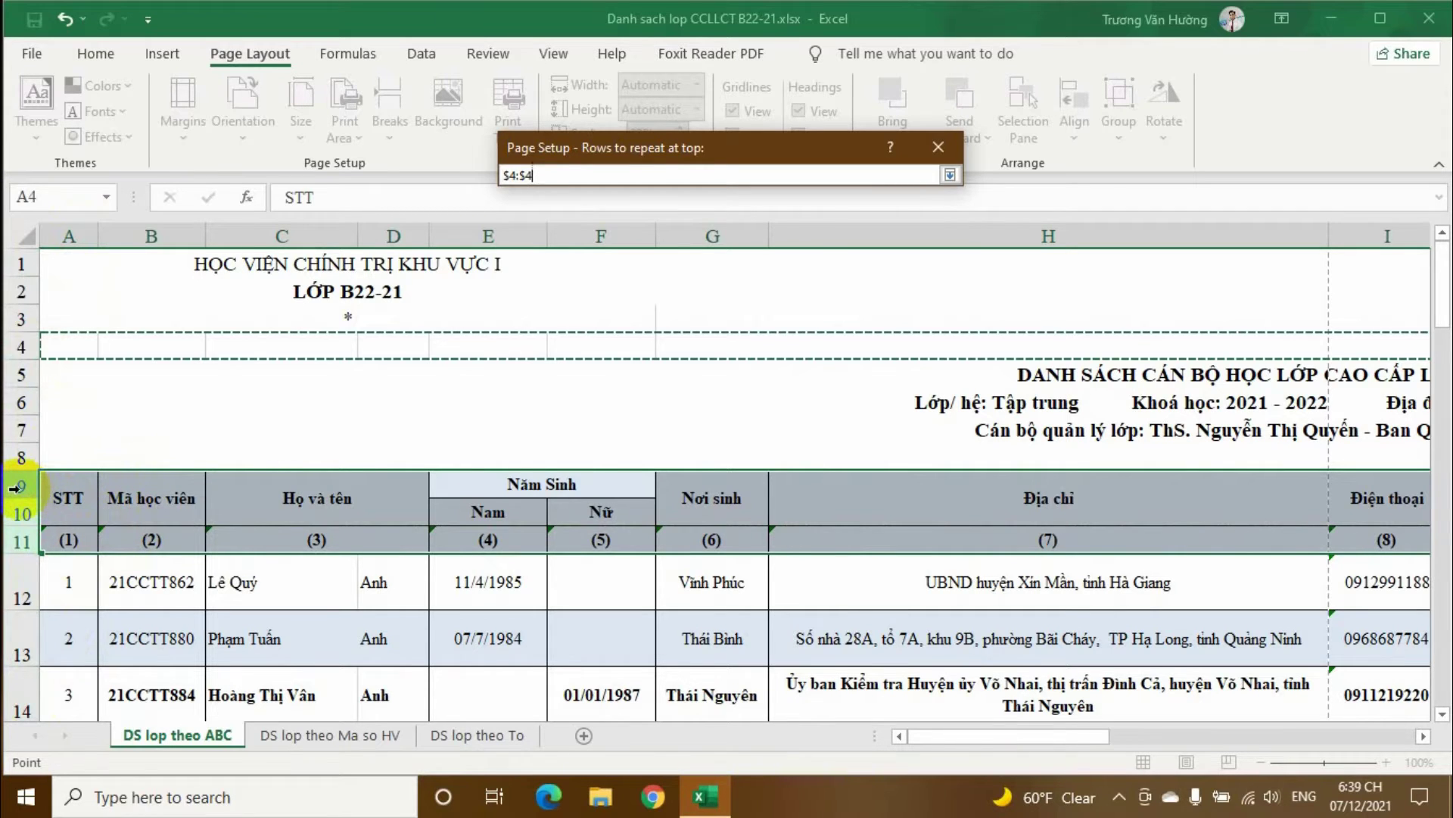
left_click_drag(13, 489, 23, 535)
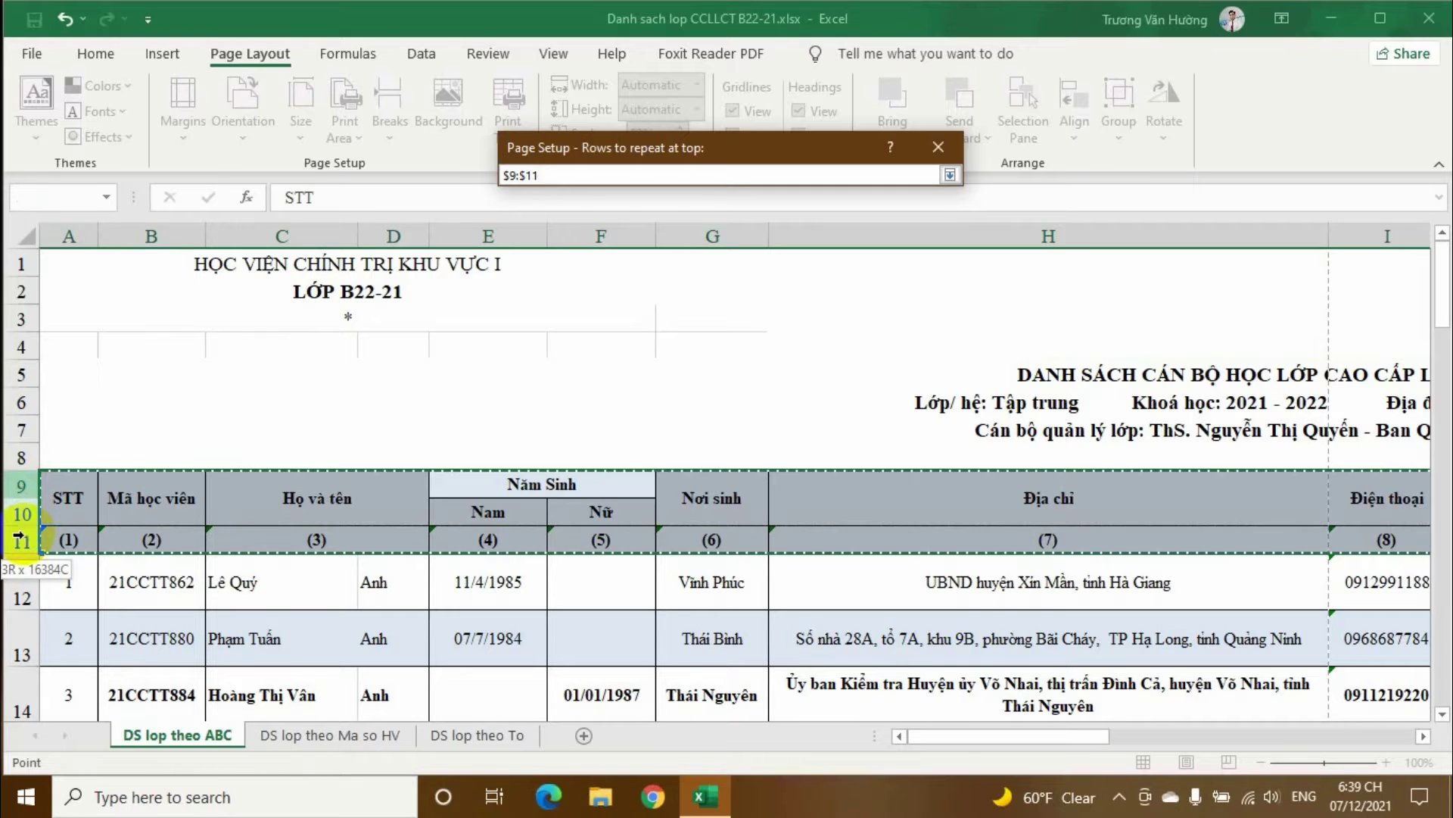
left_click_drag(19, 536, 14, 484)
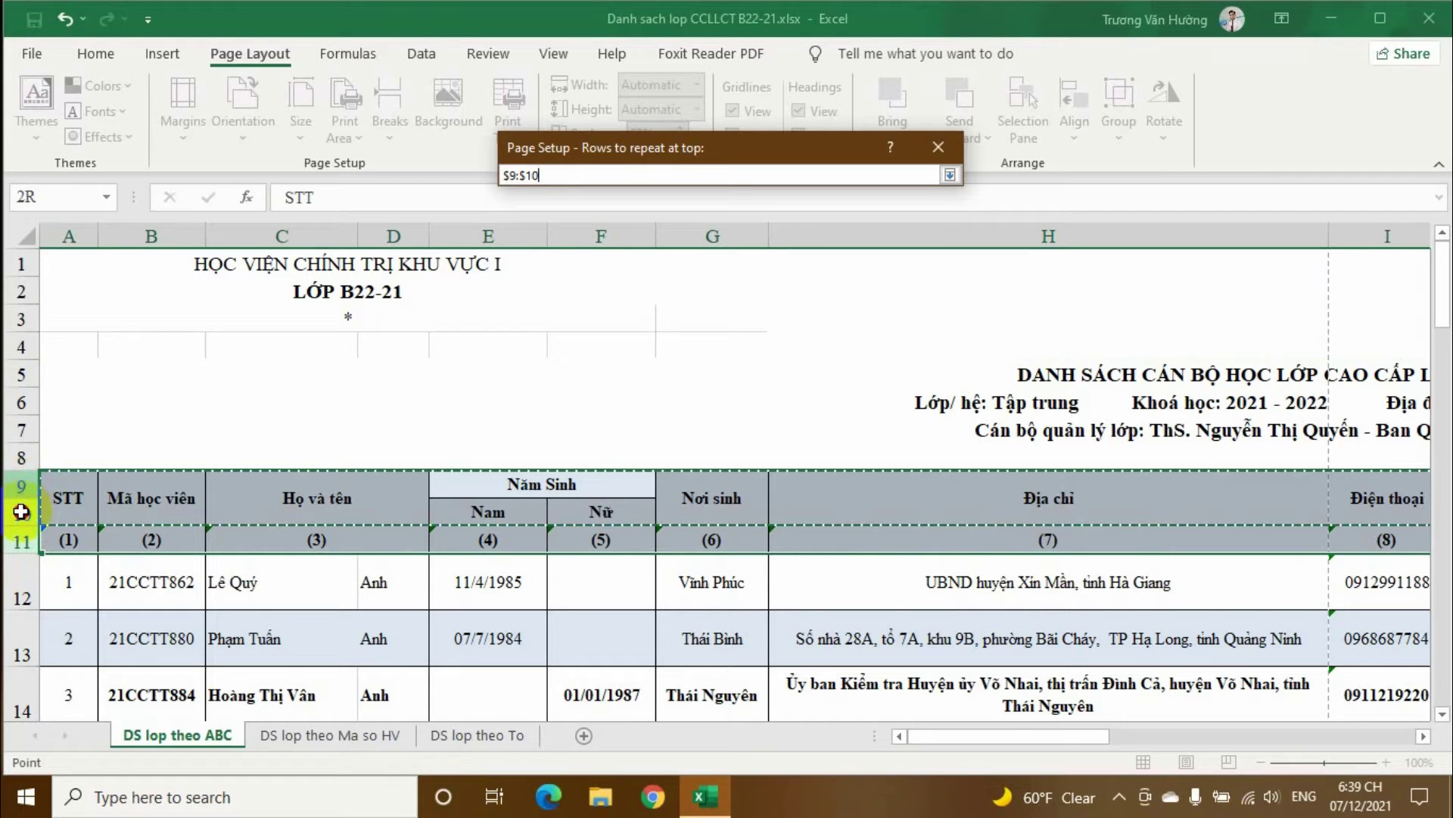
left_click_drag(21, 513, 17, 534)
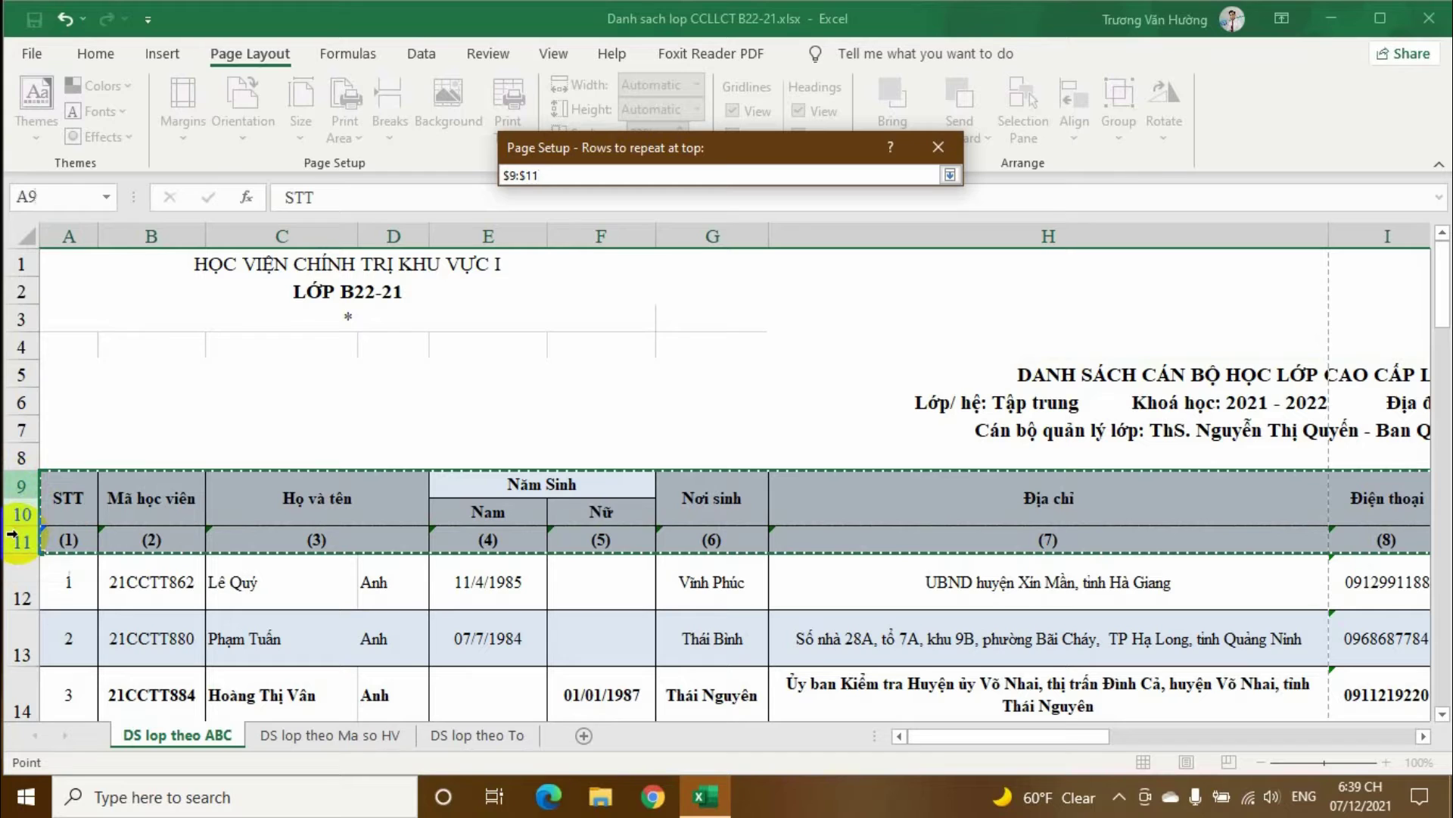
left_click(516, 178)
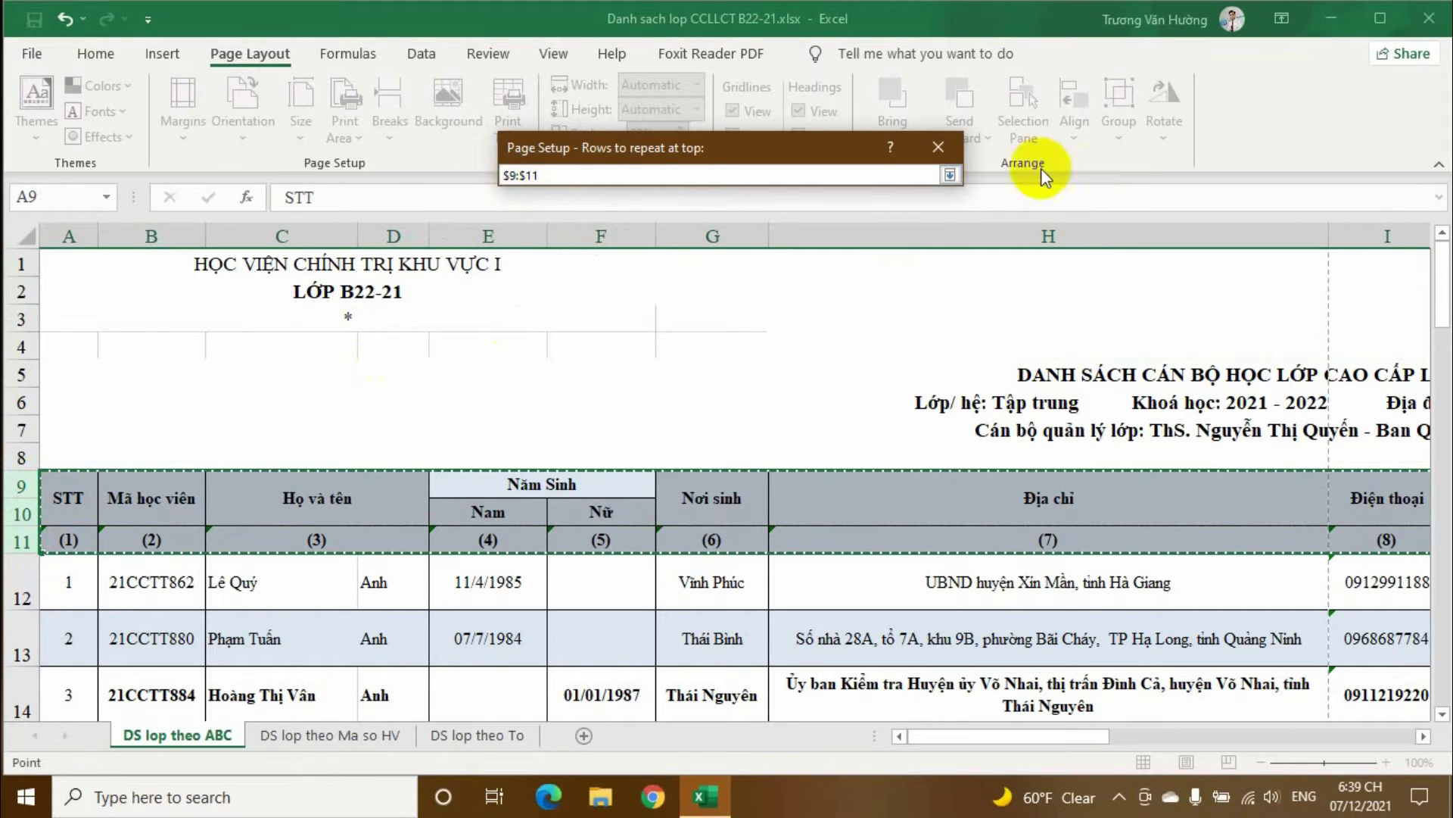
left_click(938, 148)
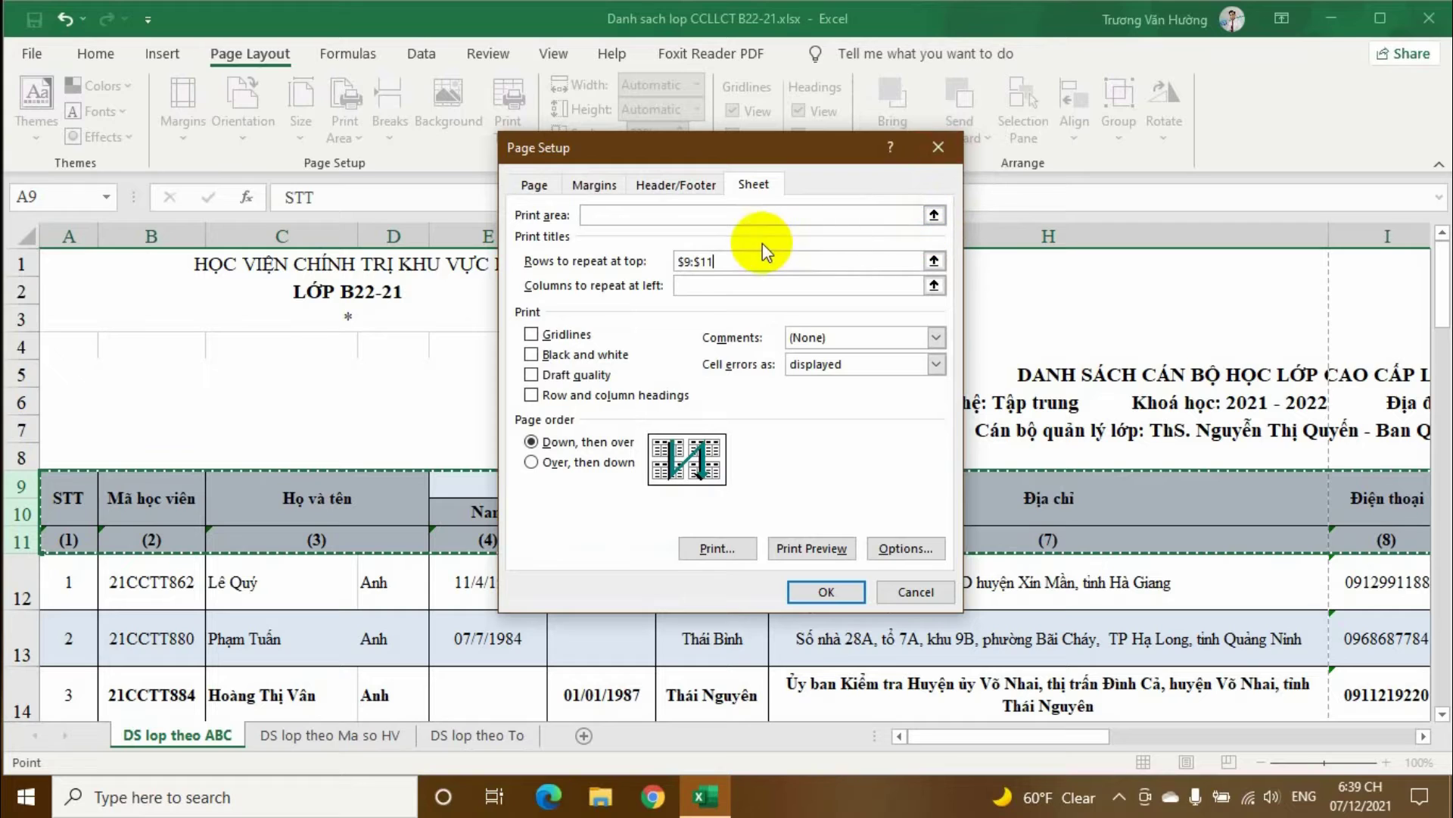
Confirm $9:$11 as the rows to repeat at top and close Page Setup.
left_click(715, 263)
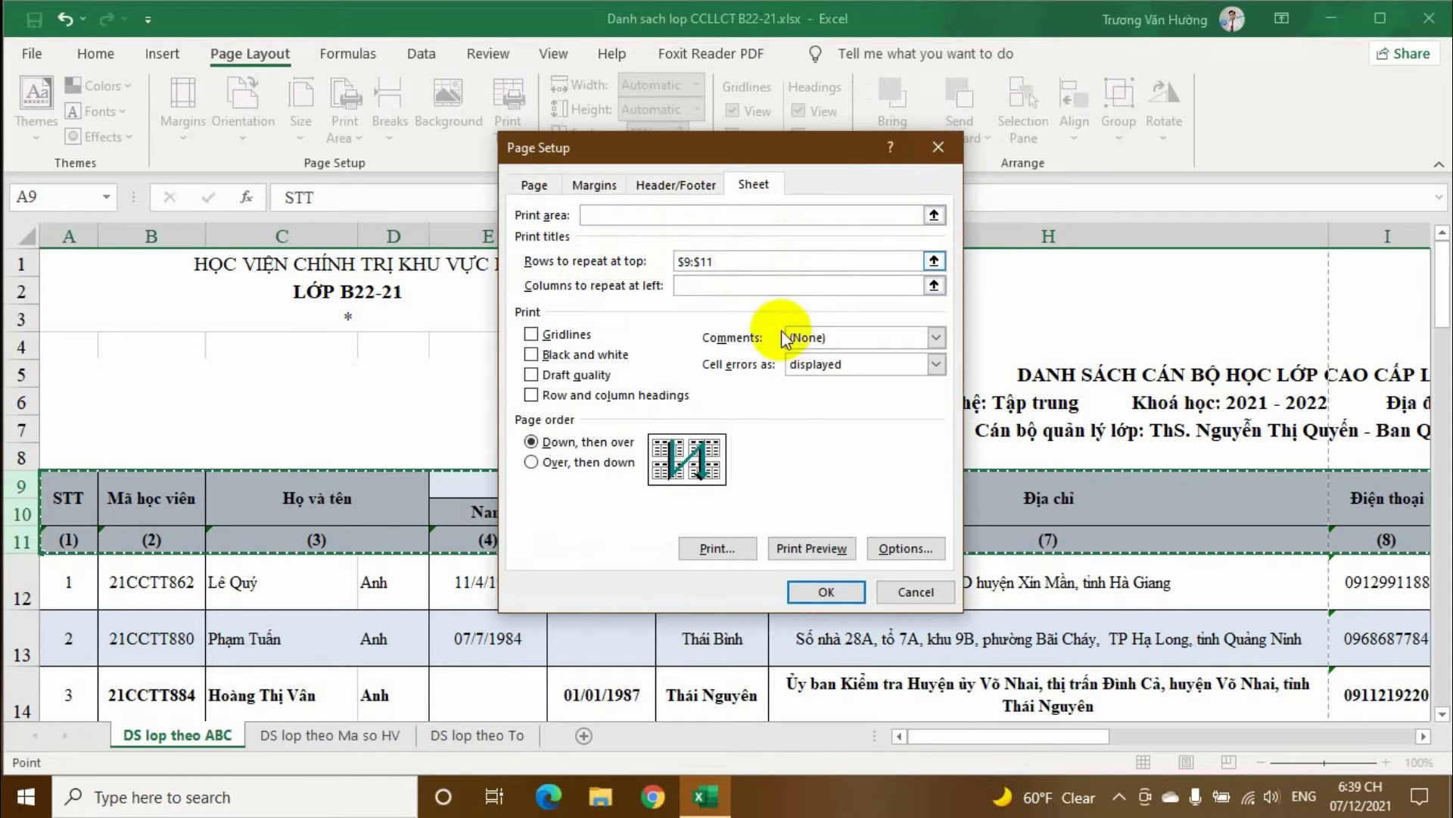
left_click(842, 597)
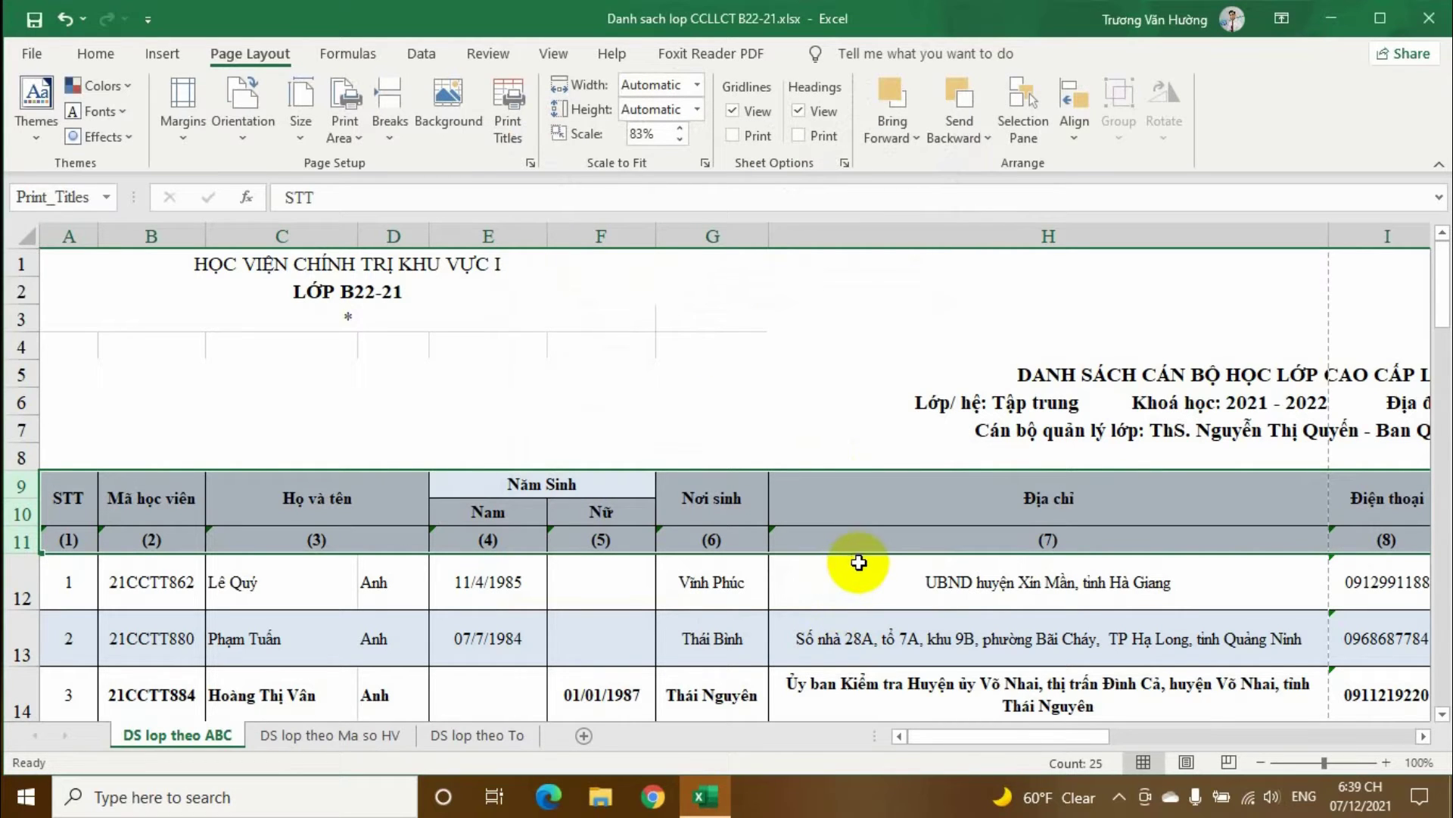
Scroll through the student list to check it, then go to the File backstage Home page.
scroll(903, 548, "down", 1)
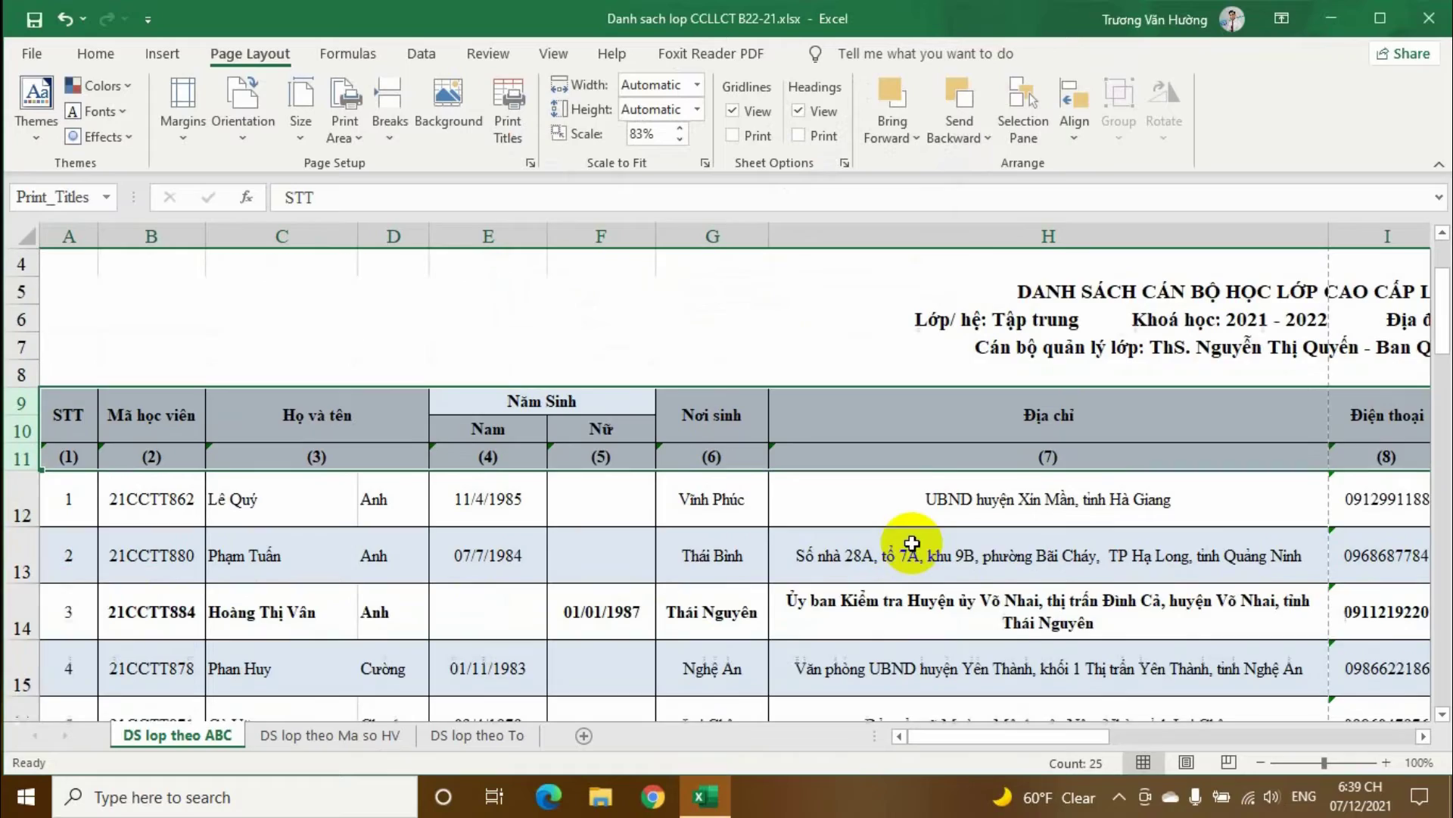
scroll(912, 543, "down", 2)
scroll(912, 545, "down", 2)
scroll(912, 549, "down", 3)
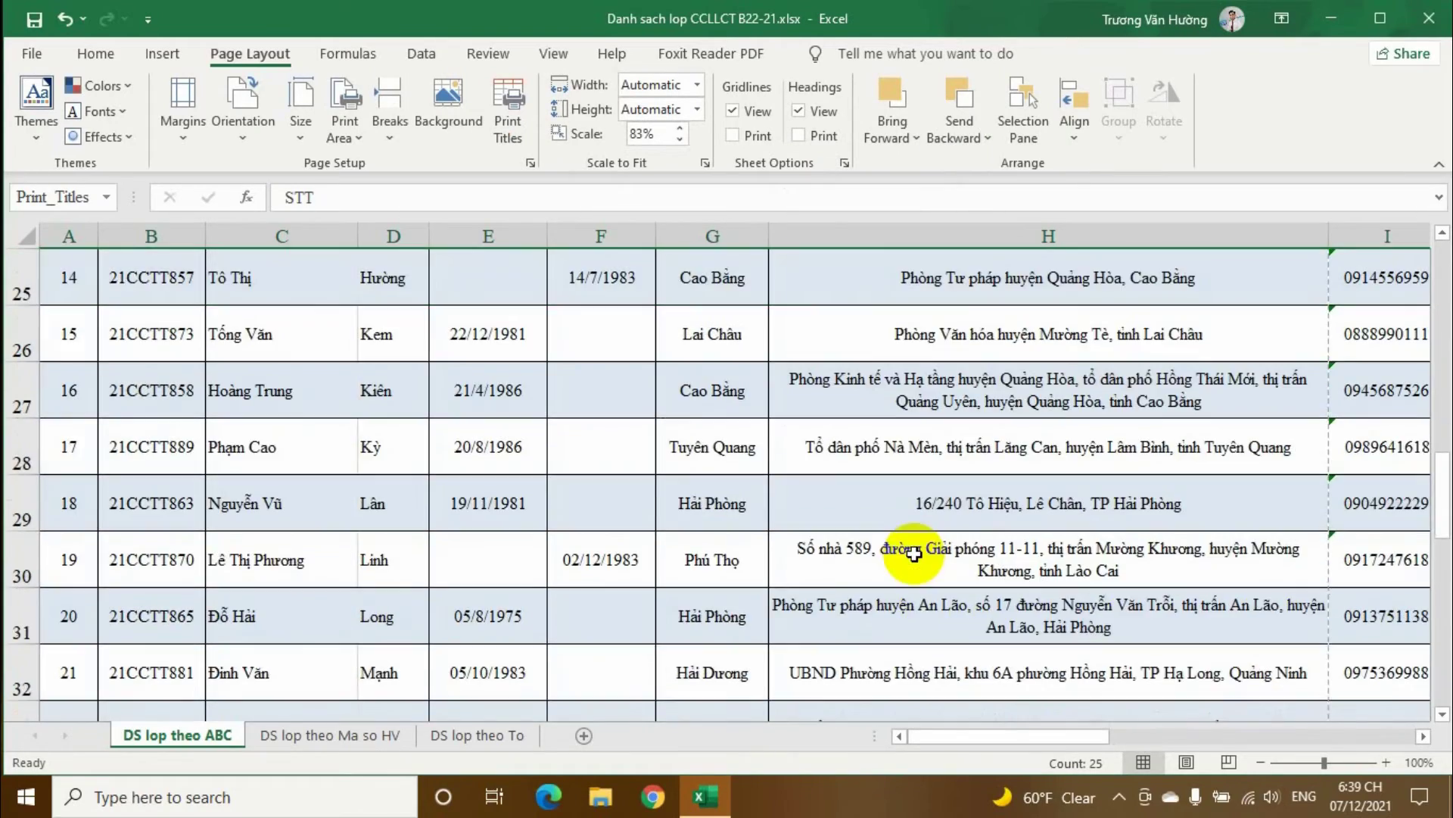
scroll(913, 558, "down", 1)
scroll(913, 558, "down", 5)
scroll(906, 571, "down", 3)
scroll(903, 591, "up", 6)
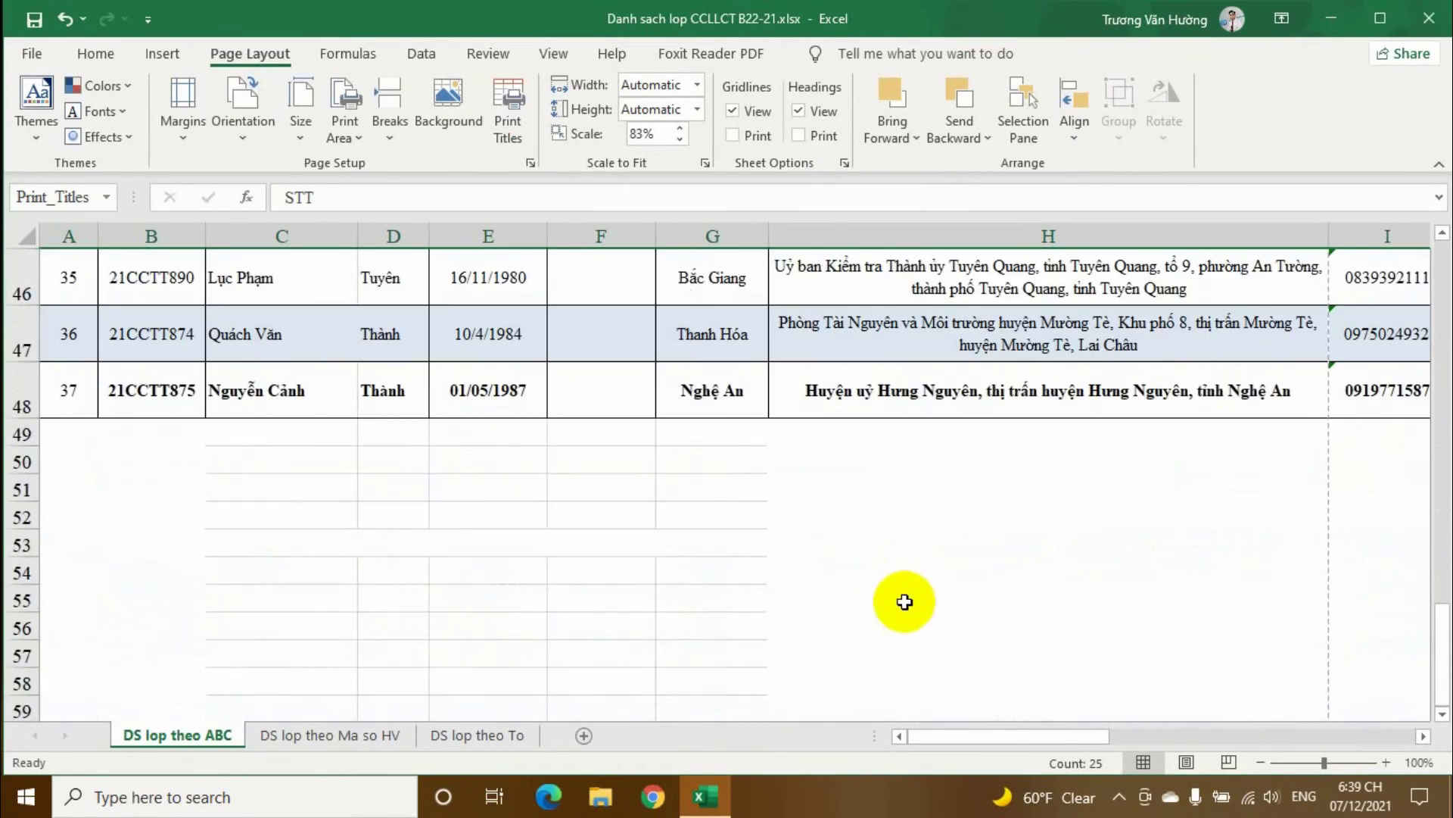
scroll(832, 583, "up", 1)
scroll(644, 541, "up", 6)
scroll(394, 470, "up", 4)
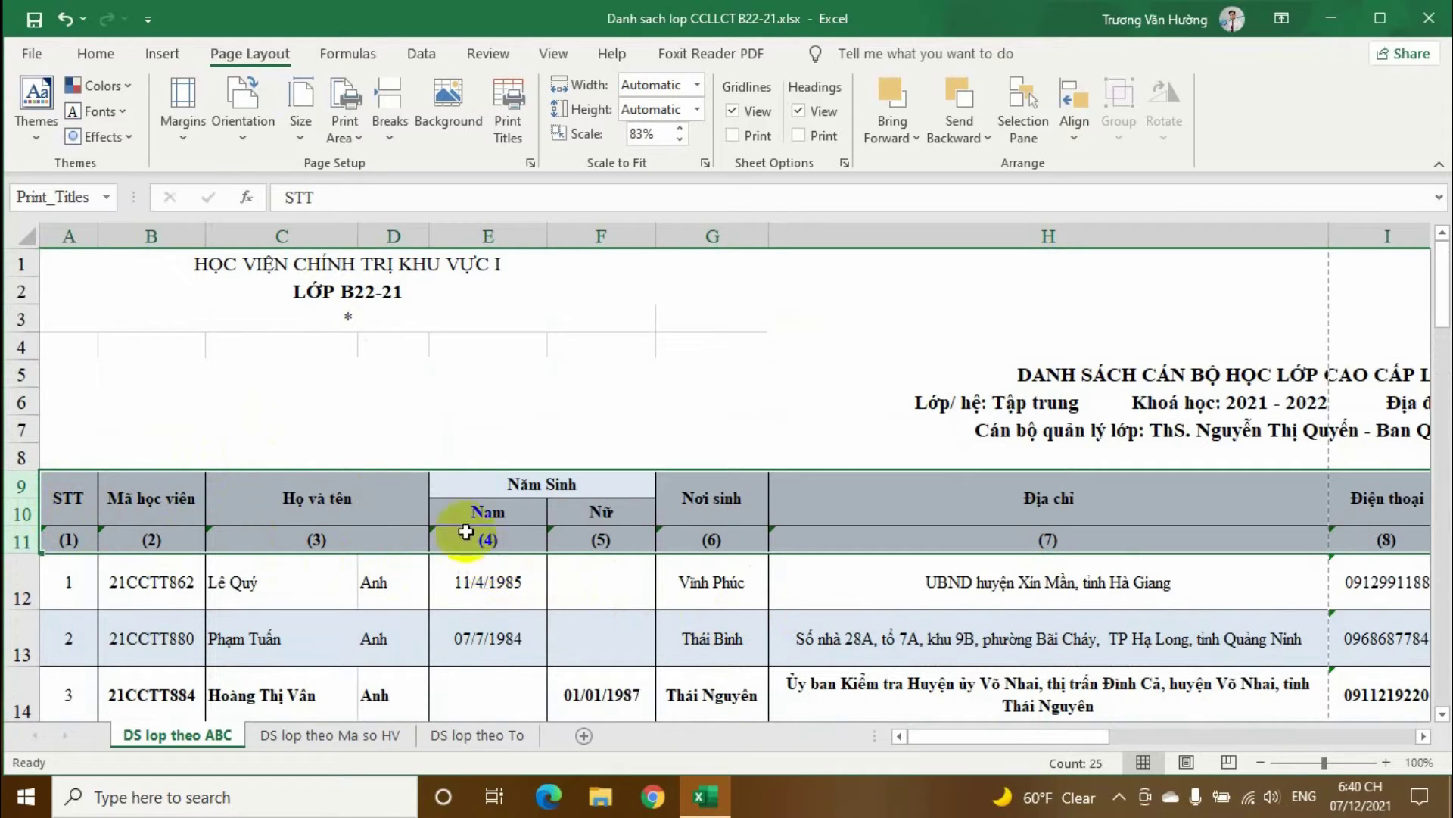
left_click(30, 56)
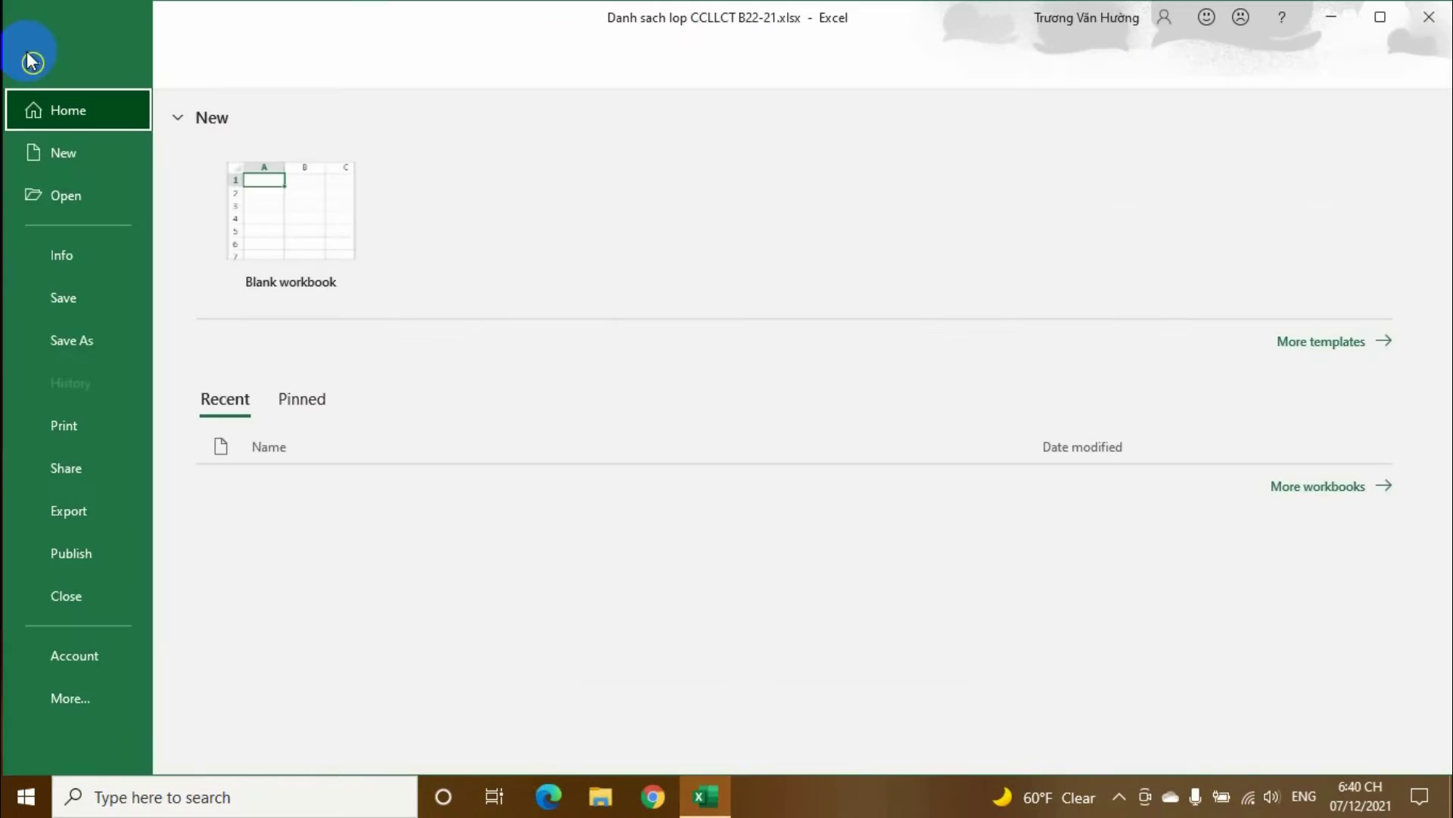
Preview the 9-page printout, confirming header rows repeat on pages 2 and 3, then return to the sheet.
left_click(54, 435)
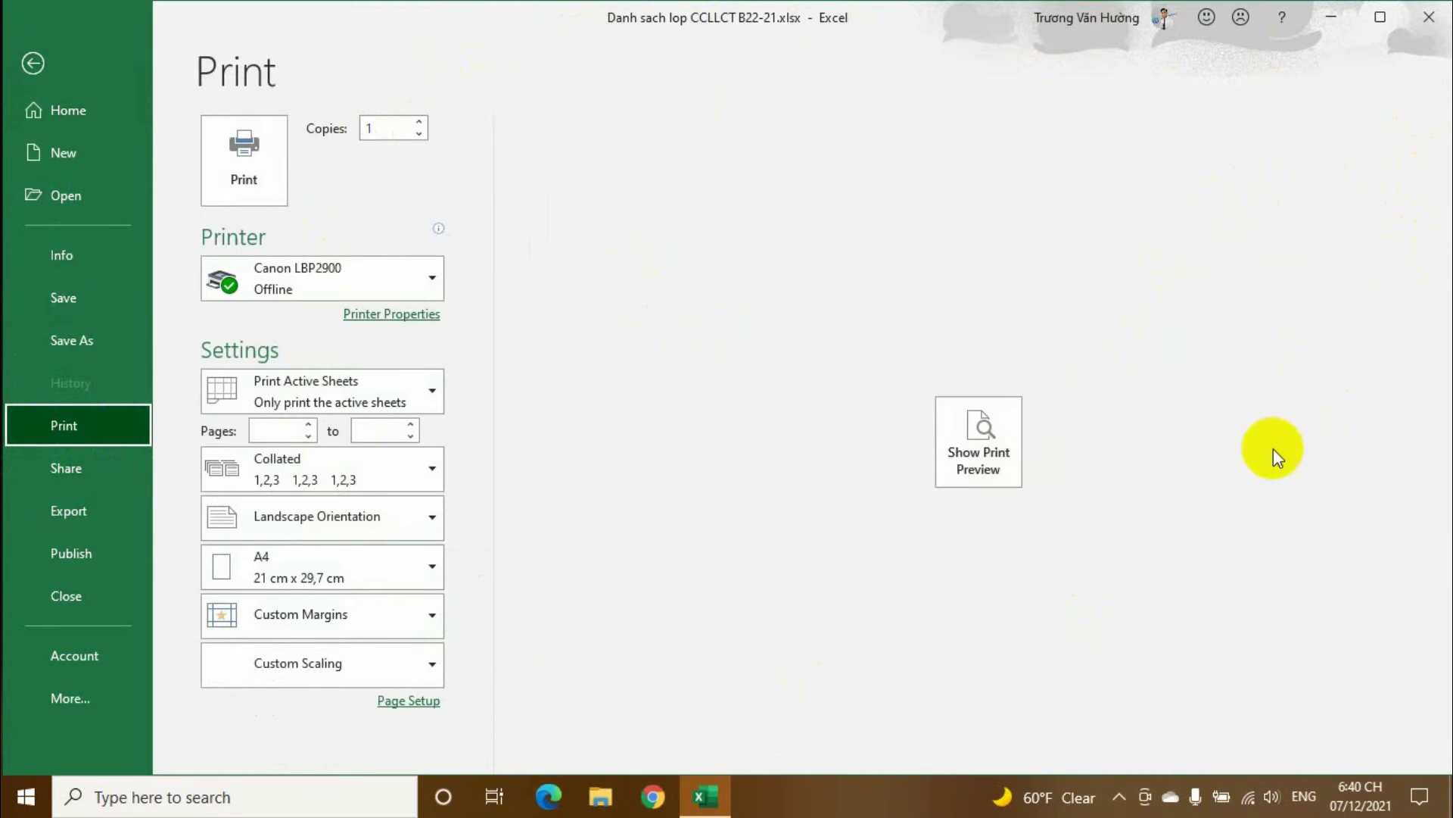
left_click(994, 481)
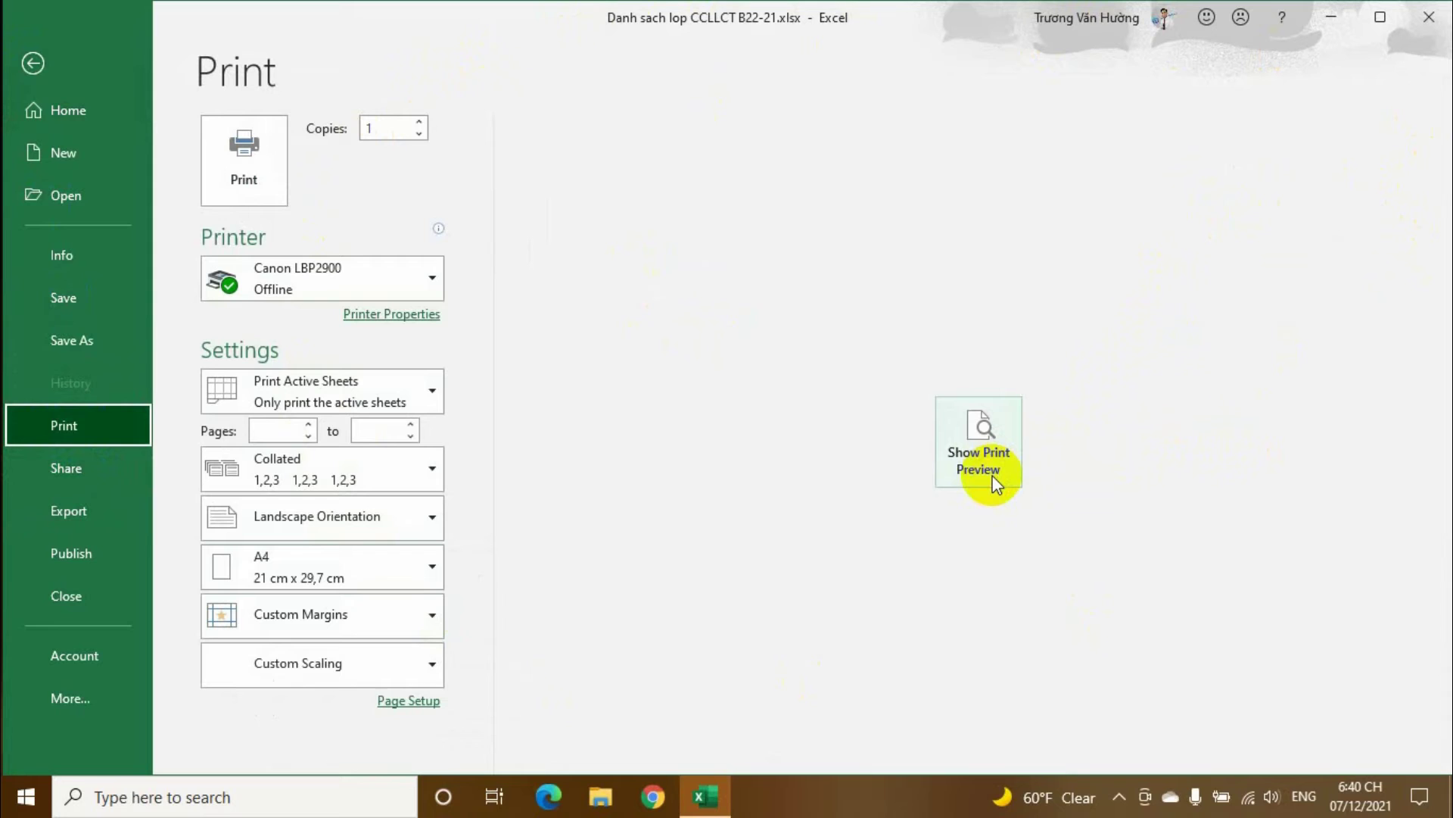
left_click(993, 477)
left_click(993, 478)
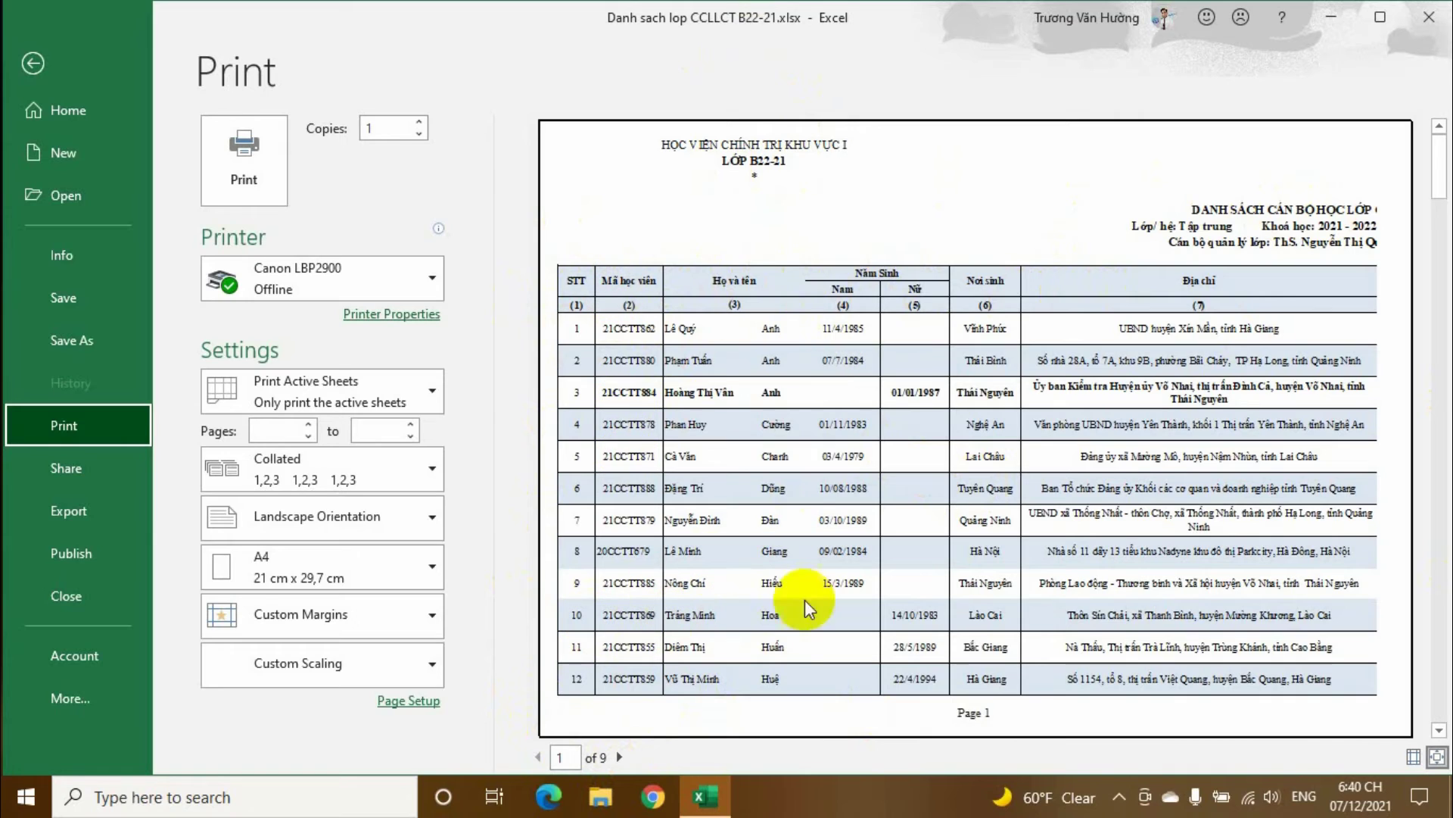
left_click(624, 760)
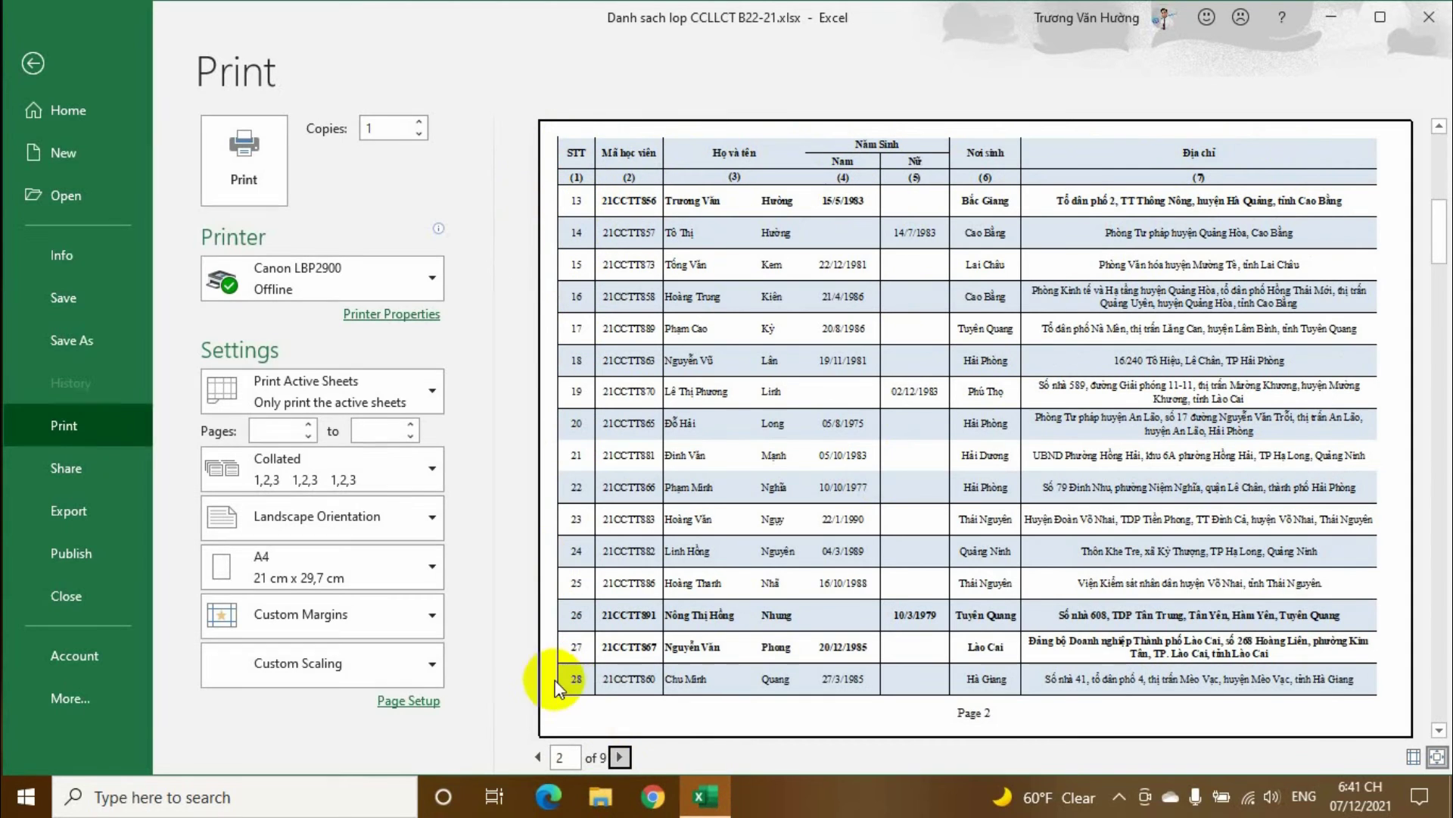
left_click(621, 755)
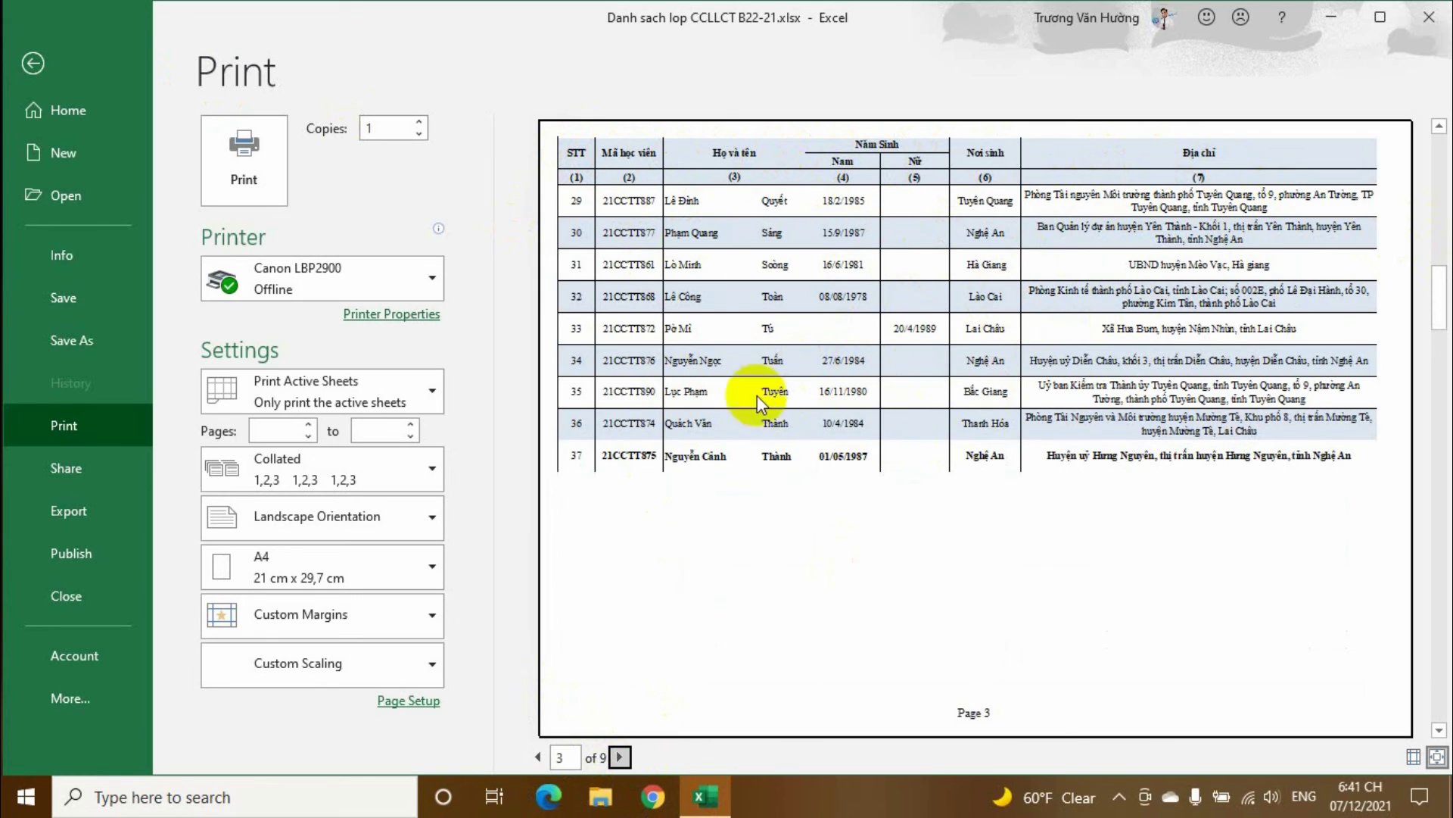
left_click(37, 74)
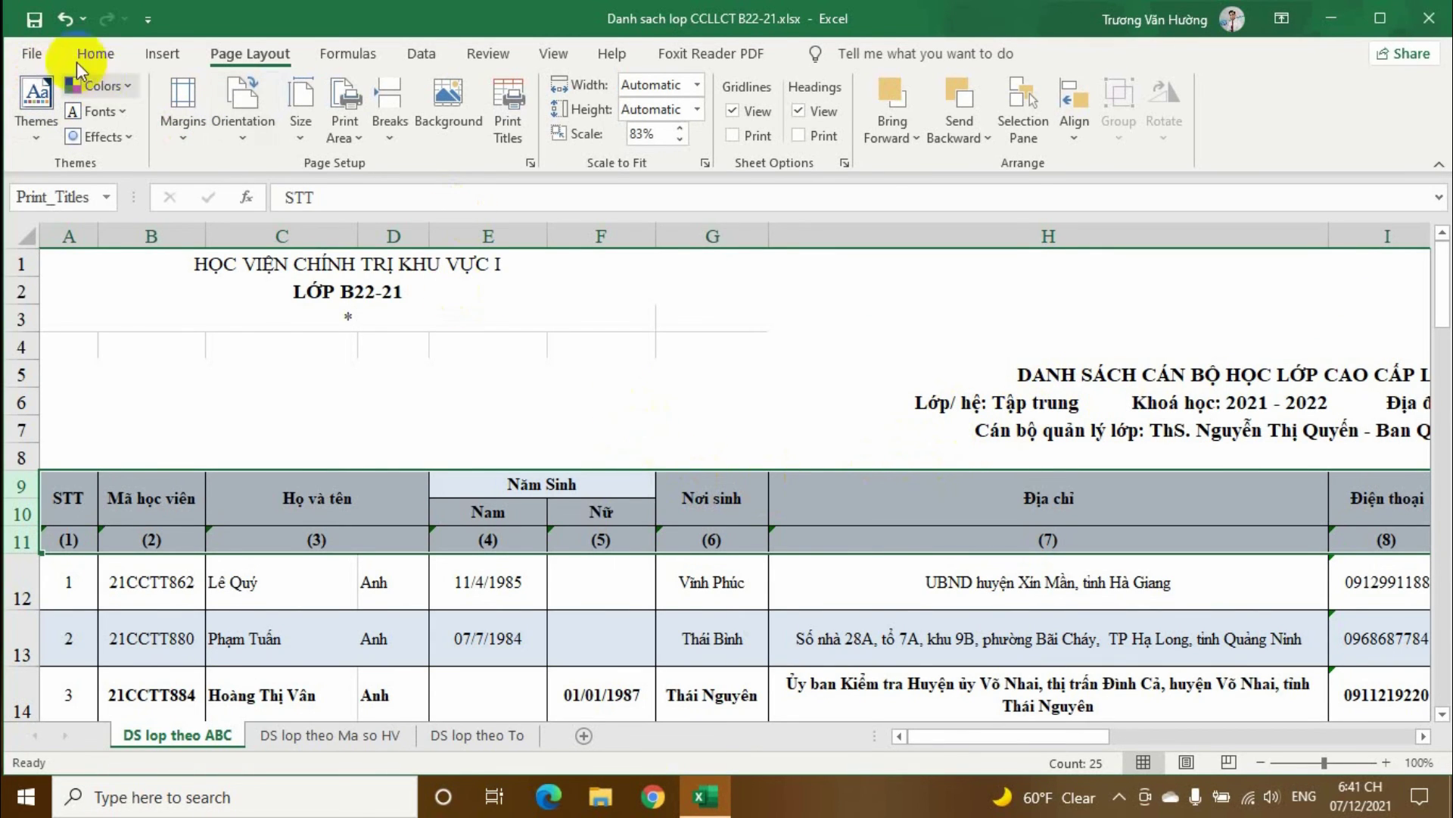
Save the student list workbook and close Excel.
left_click(34, 28)
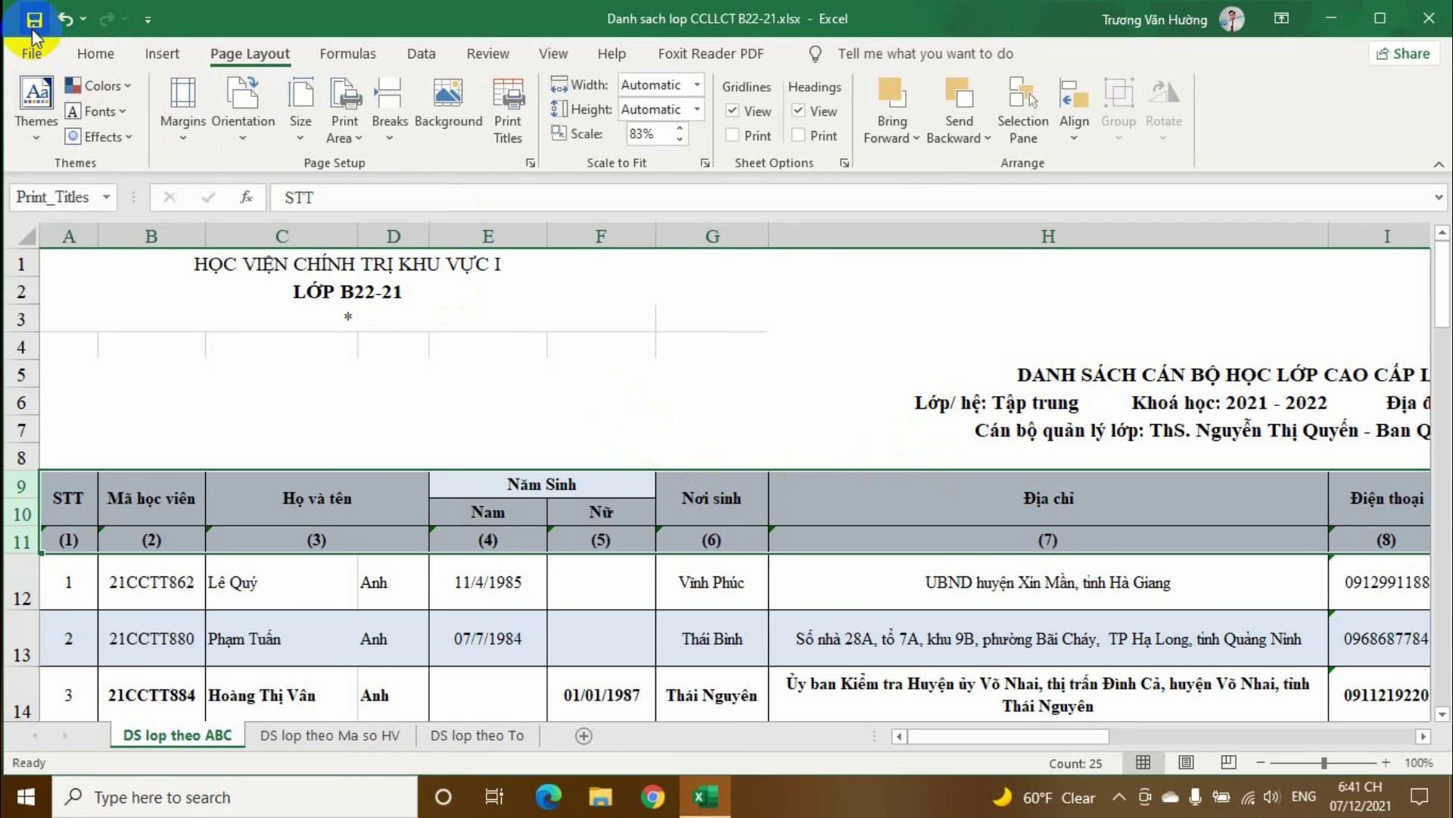
left_click(33, 55)
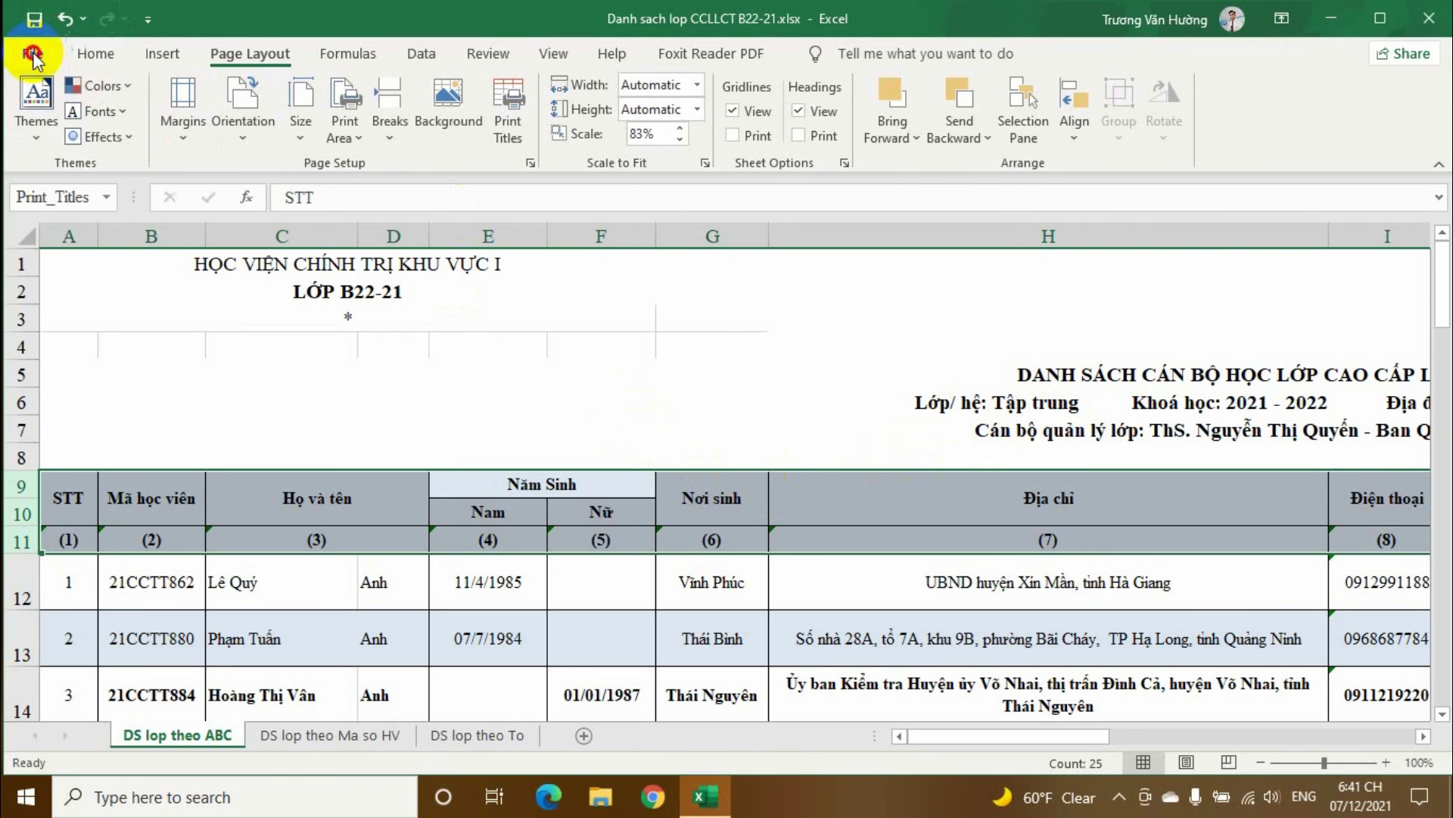
left_click(88, 295)
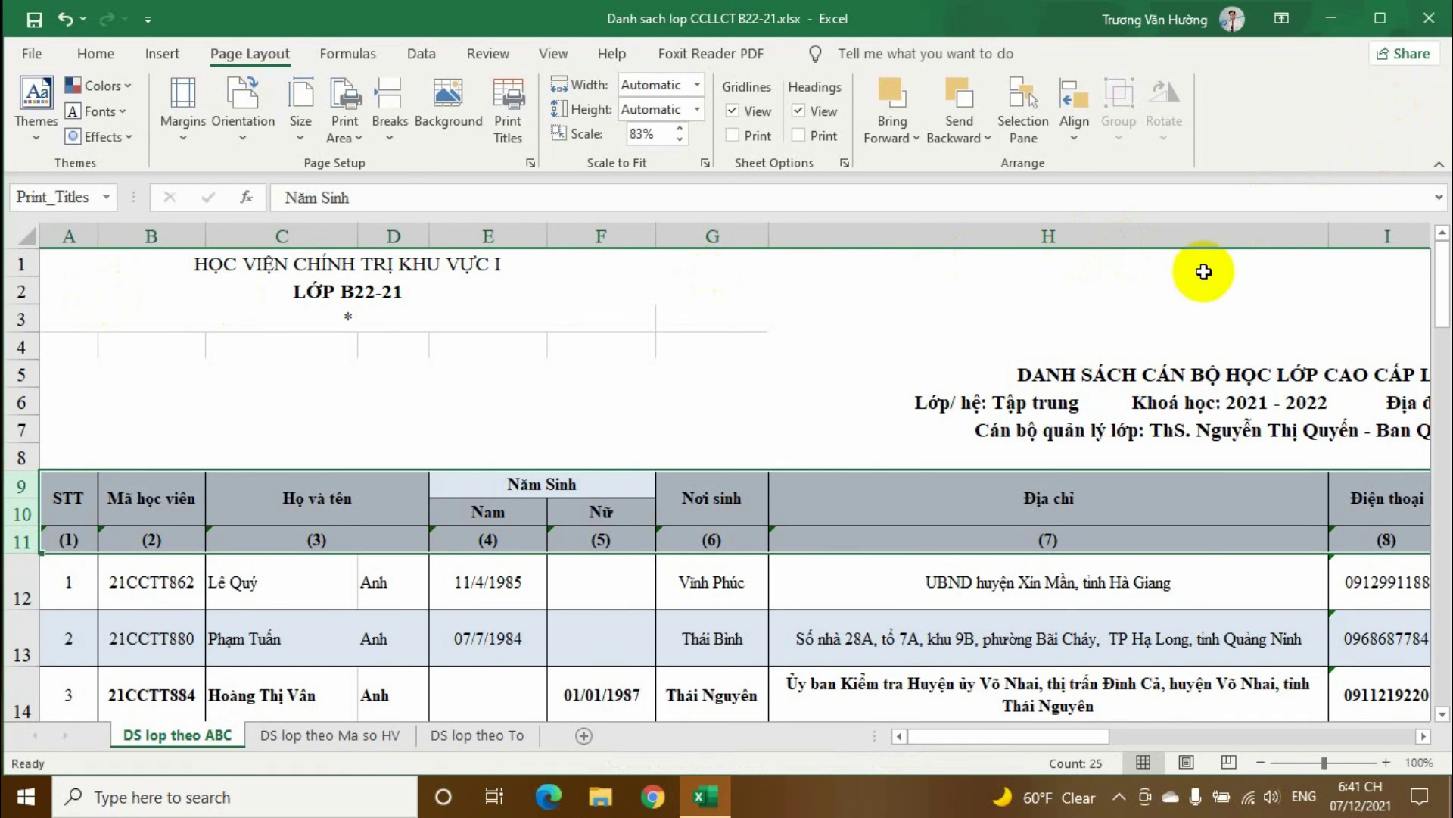
left_click(1431, 32)
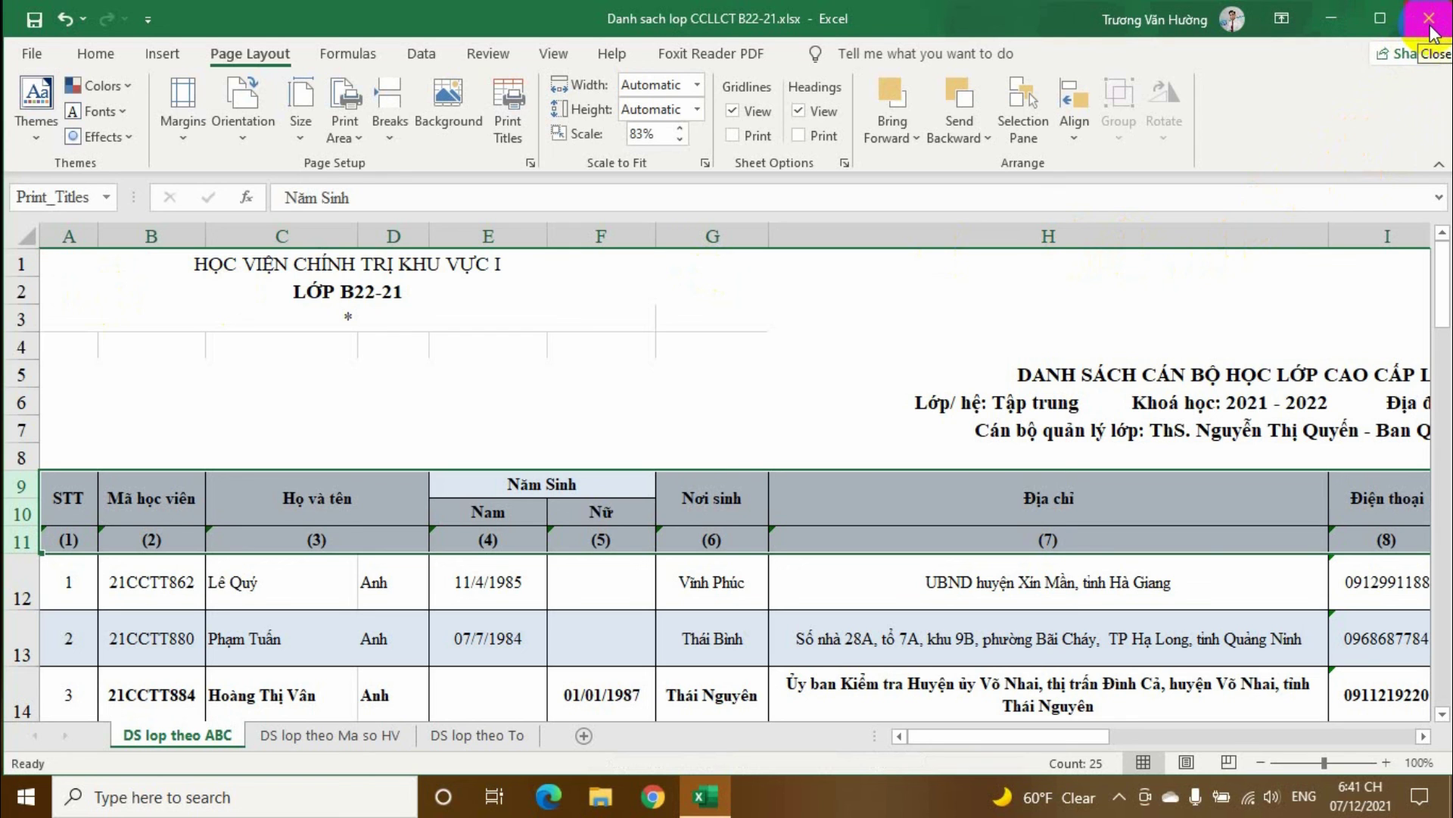
left_click(1431, 32)
Refresh the Windows desktop from its right-click menu.
right_click(807, 192)
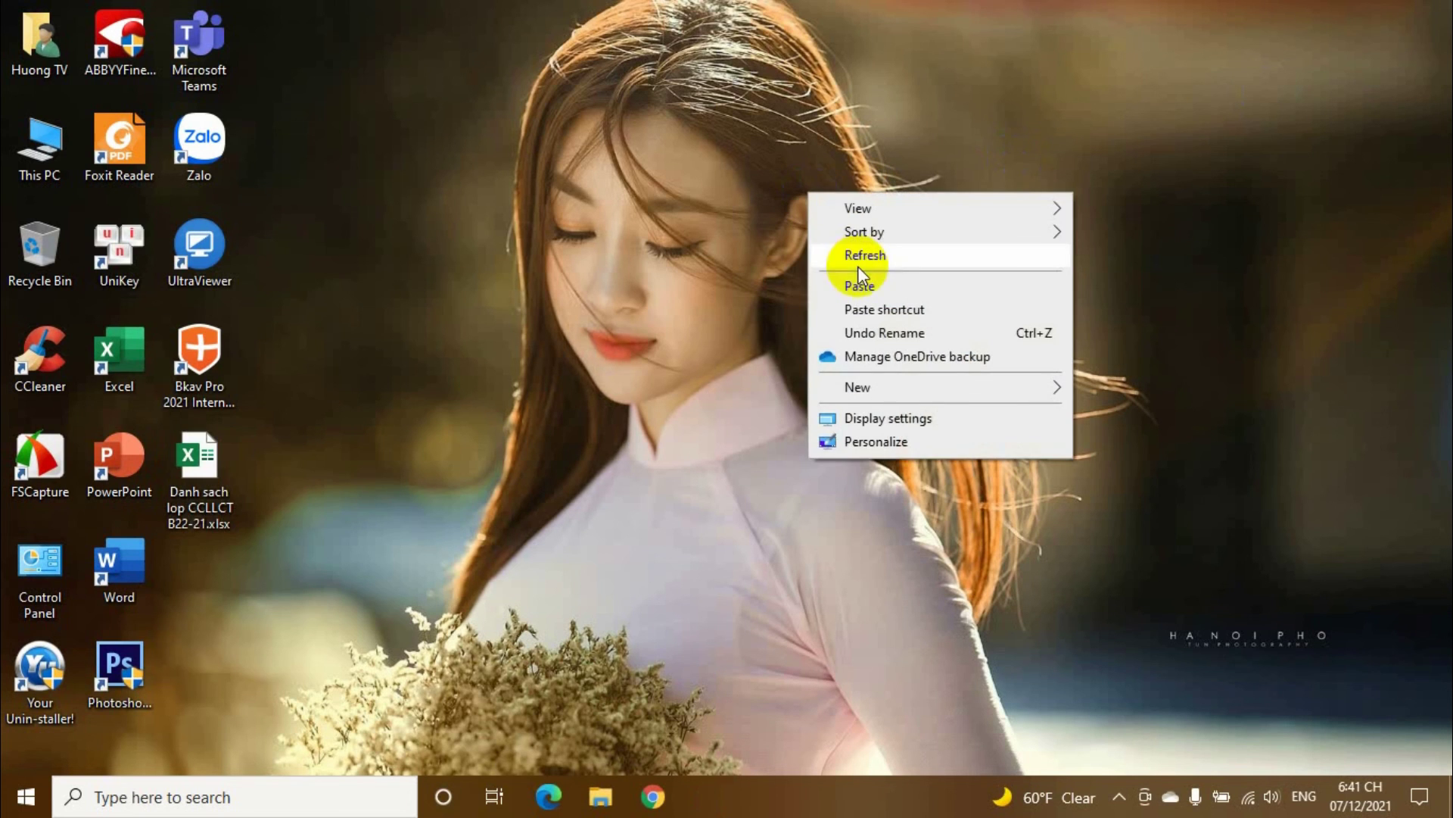
left_click(861, 261)
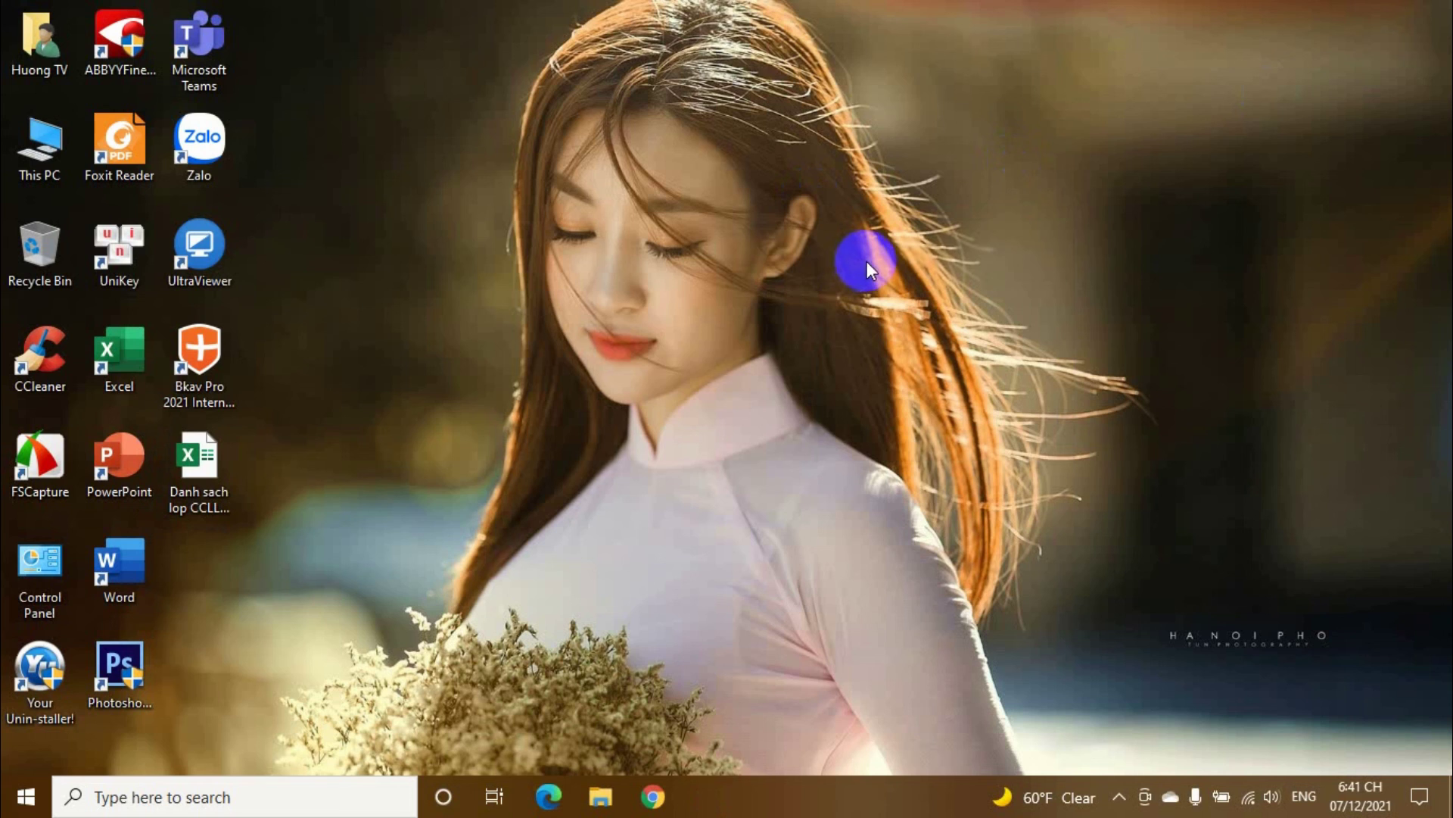